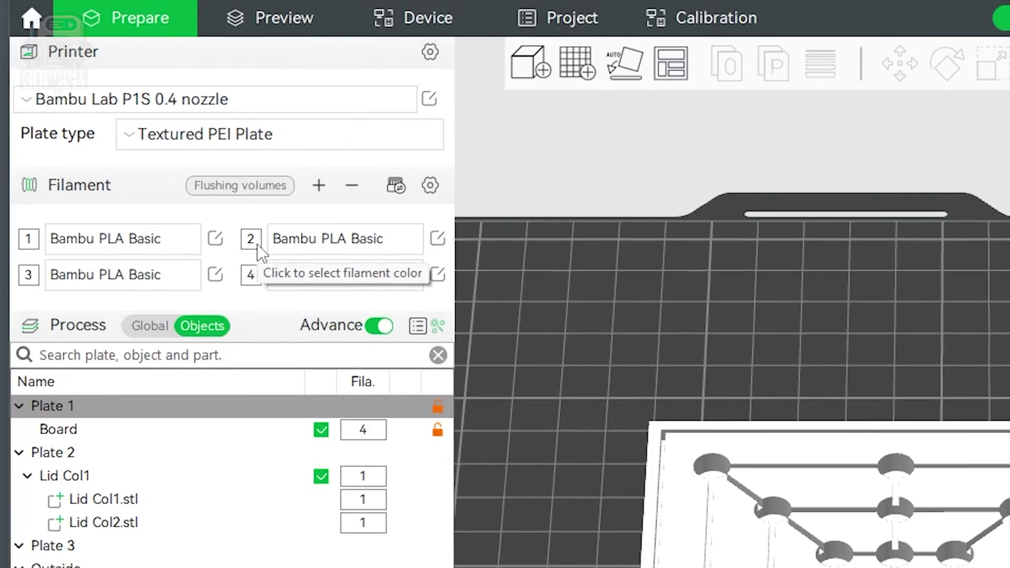
Step: Set filament 2 to orange, filament 3 to red and filament 4 to dark green, then select the Board
left_click(235, 247)
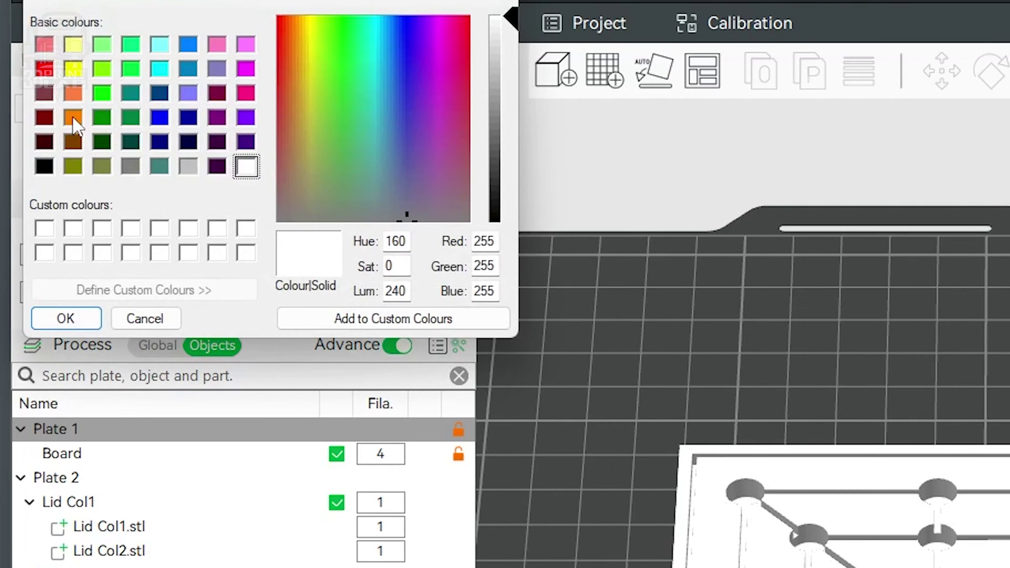
left_click(73, 118)
left_click(66, 318)
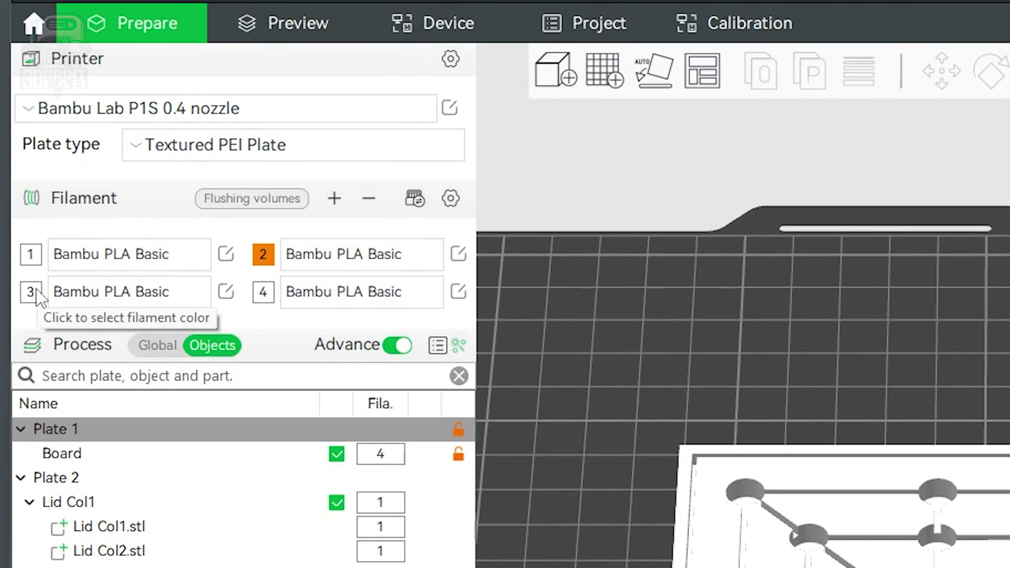
left_click(36, 289)
left_click(47, 70)
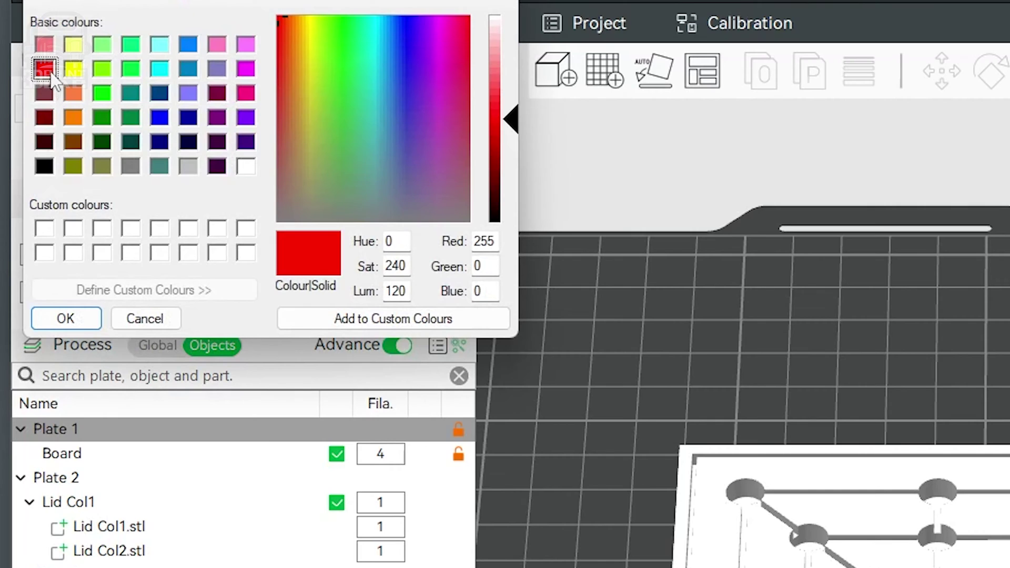
left_click(66, 319)
left_click(263, 292)
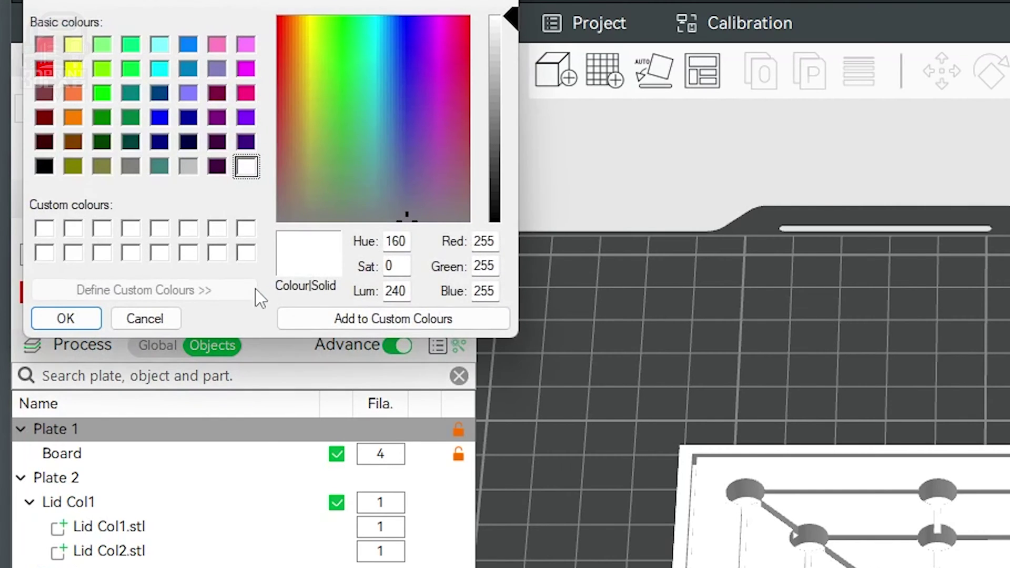
left_click(102, 117)
left_click(66, 318)
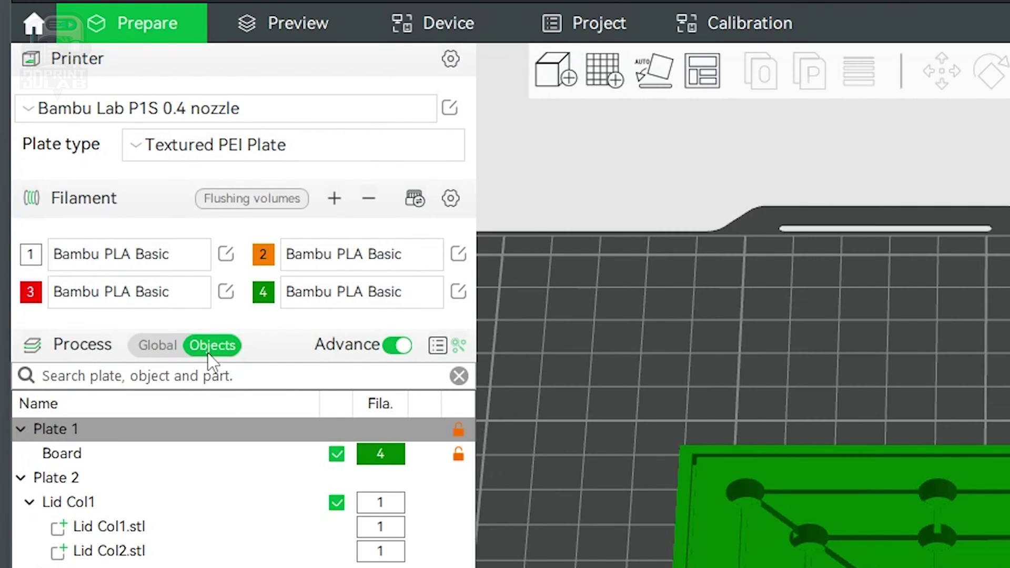
left_click(398, 463)
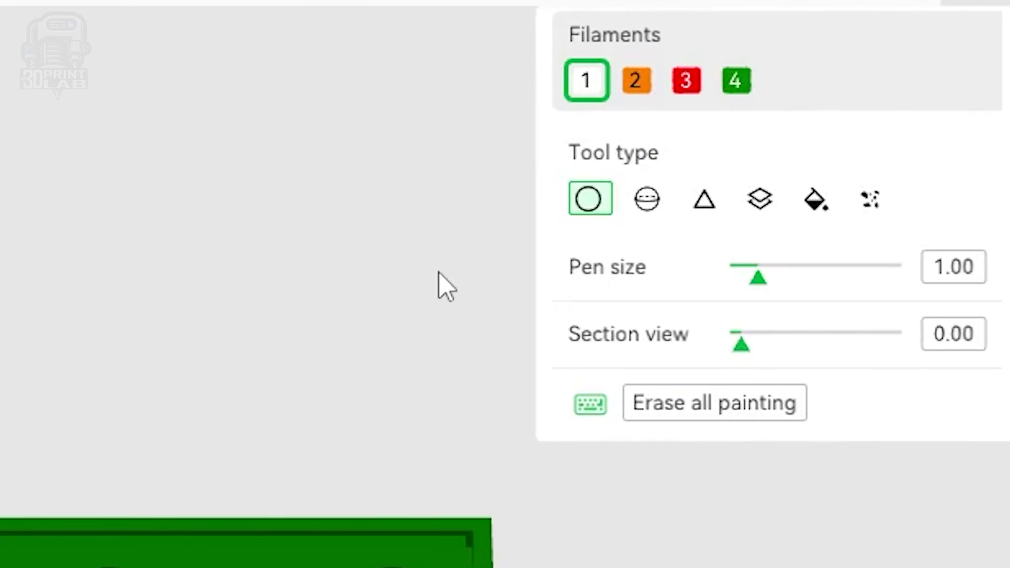
Step: Open Color Painting on the Board and toggle wireframe view with Alt+Shift+Enter
mouse_move(724, 295)
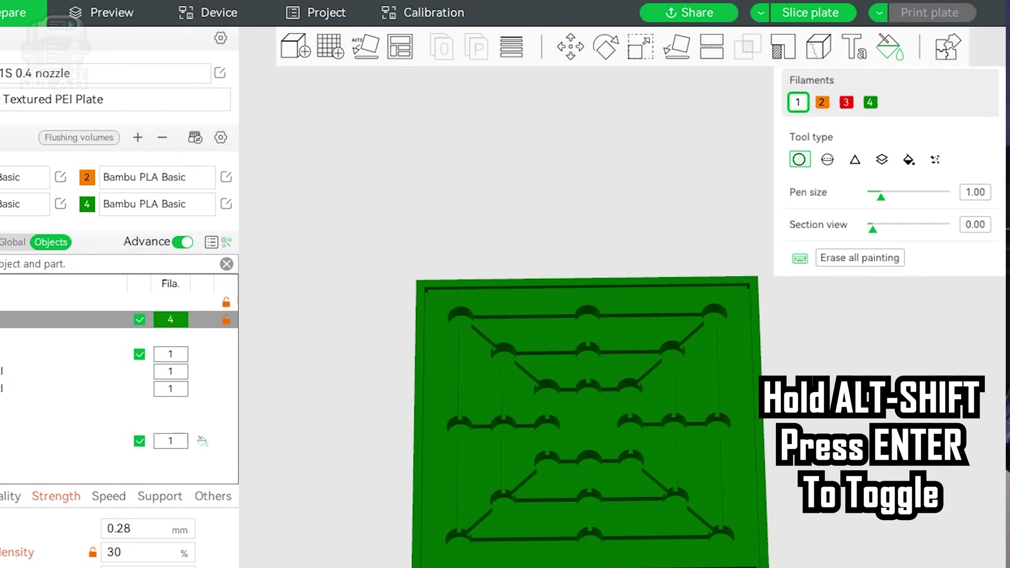
key("alt+shift+Return")
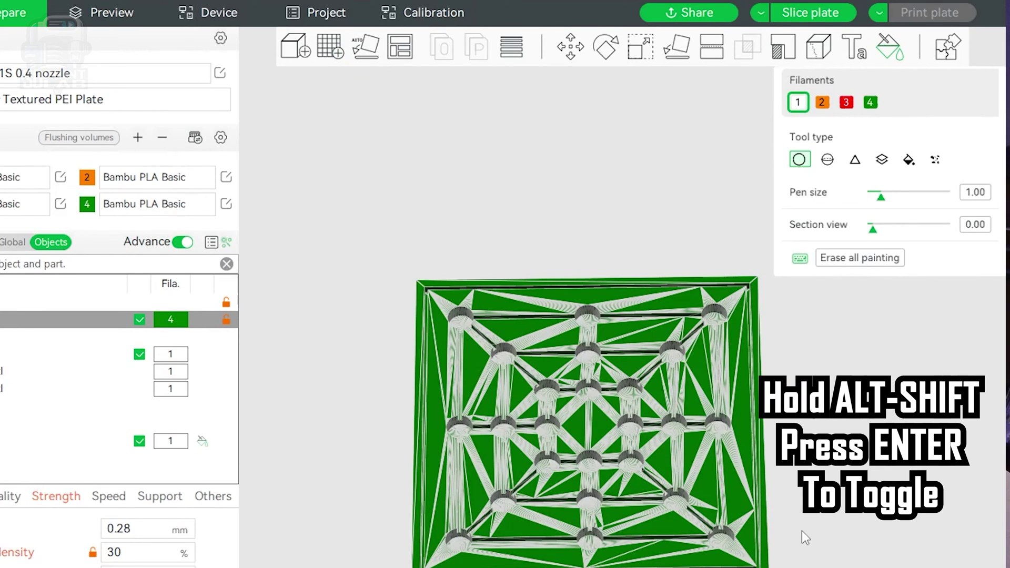
scroll(805, 536, "up", 3)
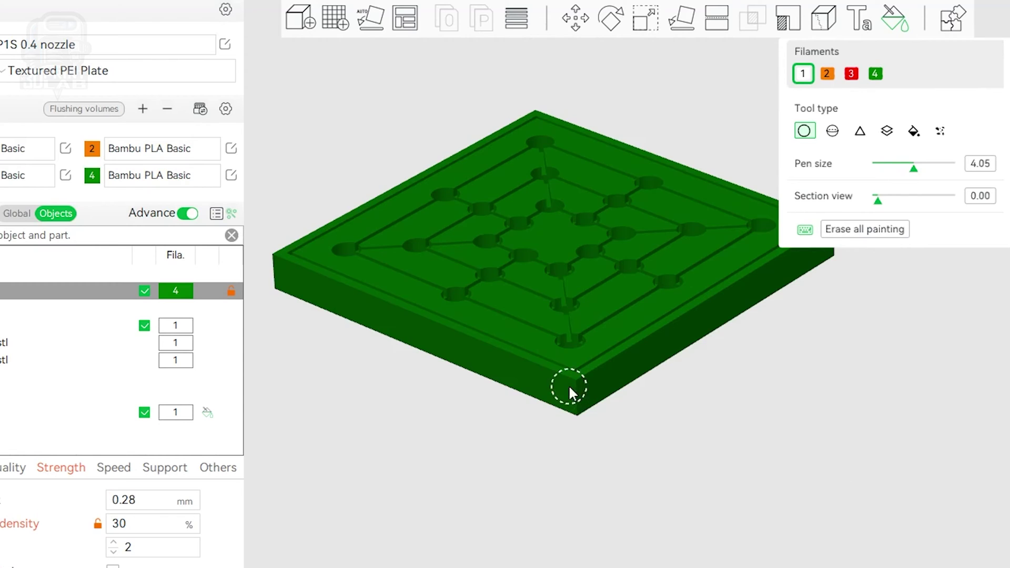
Step: Paint a trial white stroke along the board's corner edge with filament 1
scroll(569, 389, "up", 5)
mouse_move(463, 371)
left_mouse_down()
mouse_move(477, 403)
mouse_move(518, 406)
left_mouse_up()
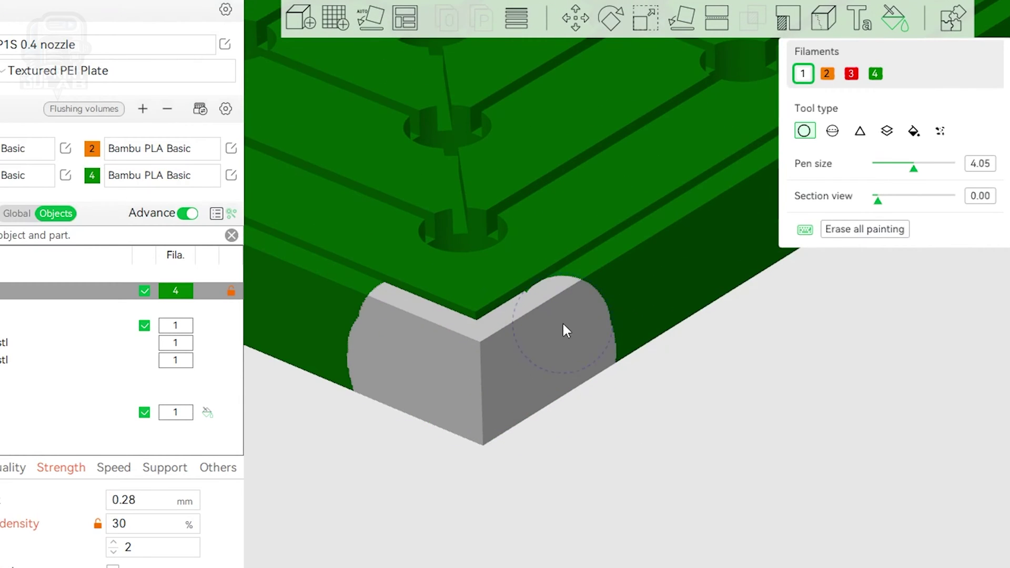
left_click_drag(564, 329, 577, 327)
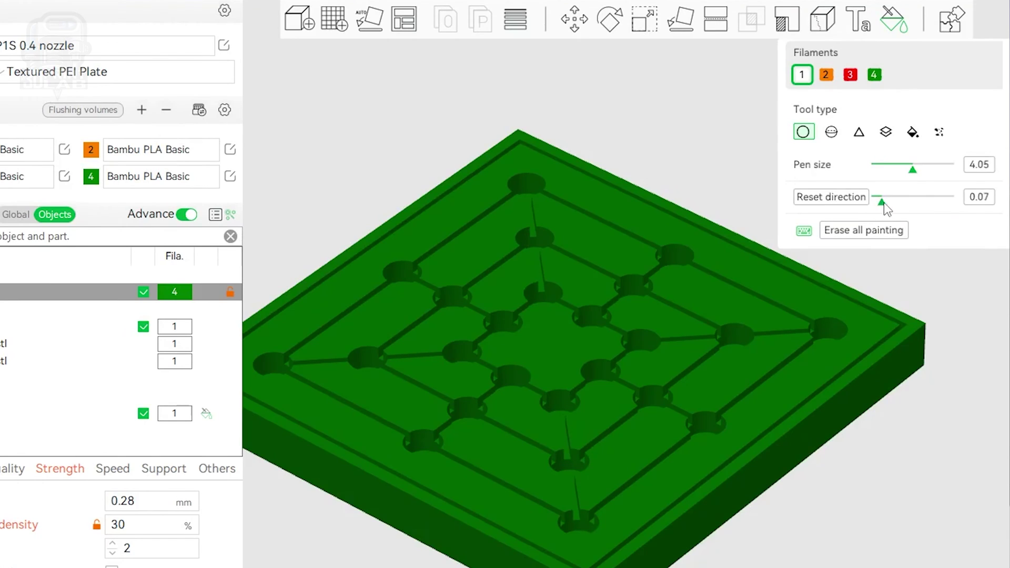
Step: Try a section cut on the board, then close and reopen Color Painting on the Board
left_click_drag(885, 203, 938, 218)
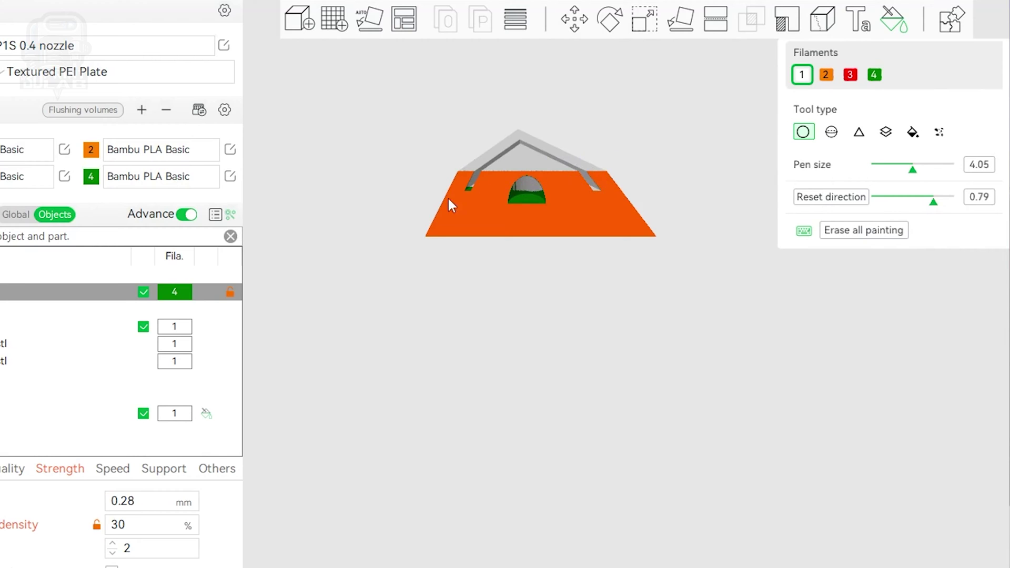
left_click_drag(928, 205, 879, 209)
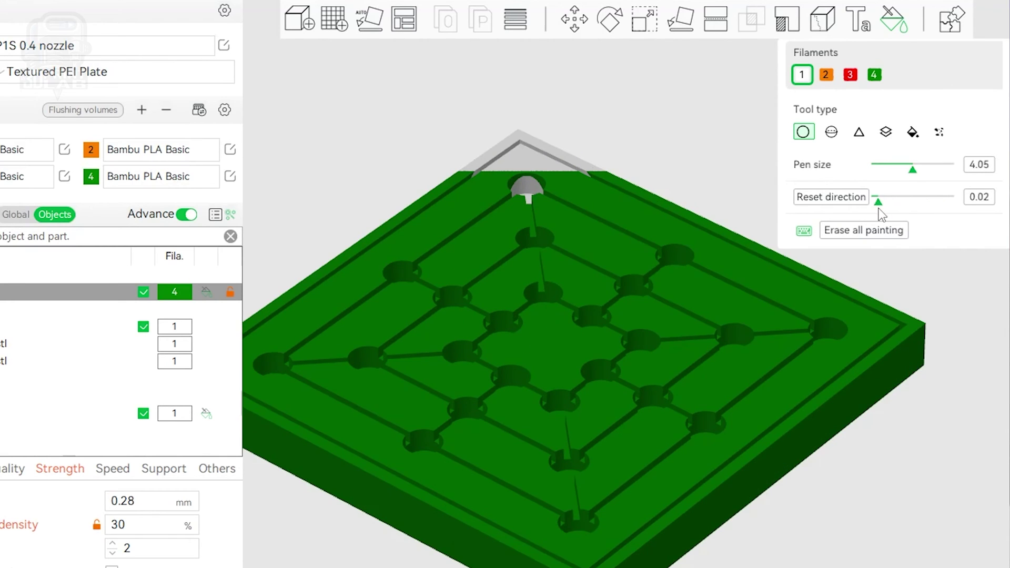
left_click(830, 535)
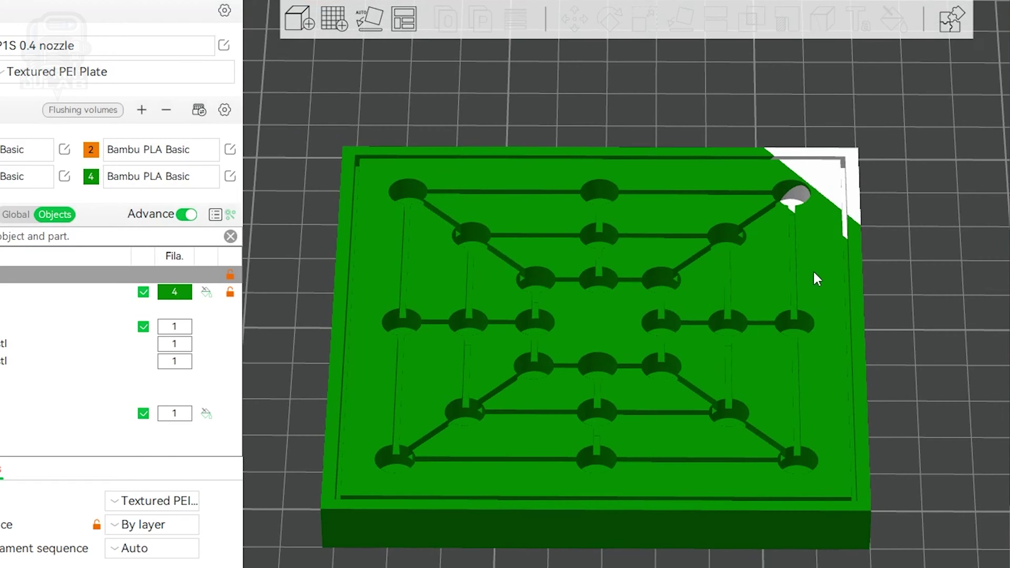
left_click(814, 277)
left_click(894, 21)
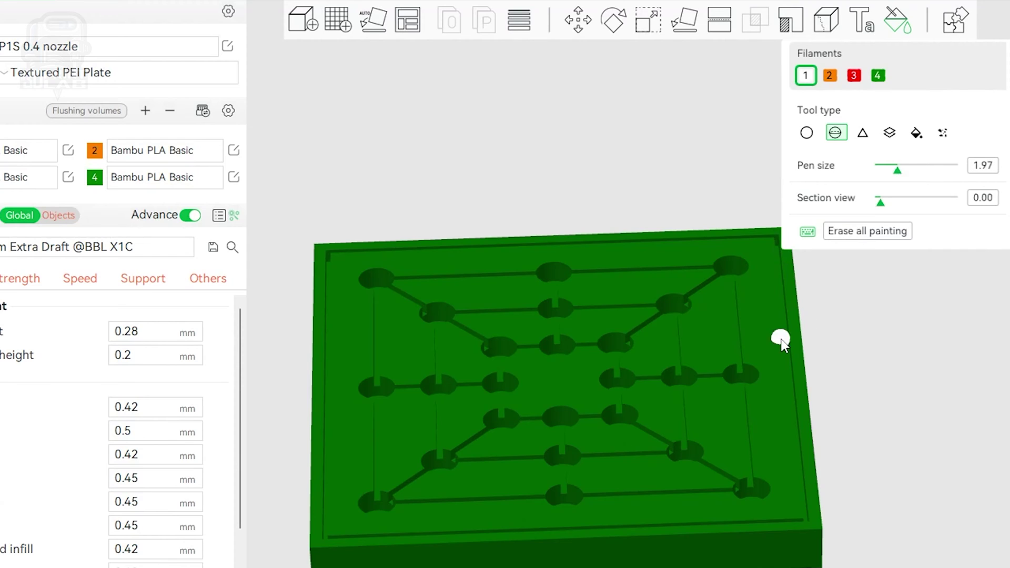
Step: Enlarge the sphere brush to about 4.48 and test-paint the centre column pits white
left_click_drag(917, 172, 922, 171)
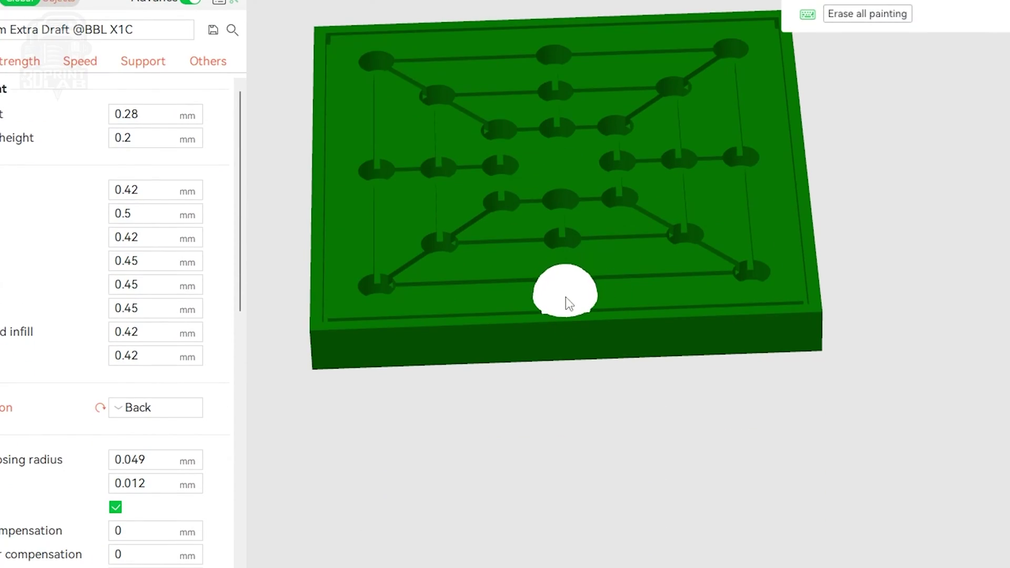
left_click_drag(567, 297, 562, 203)
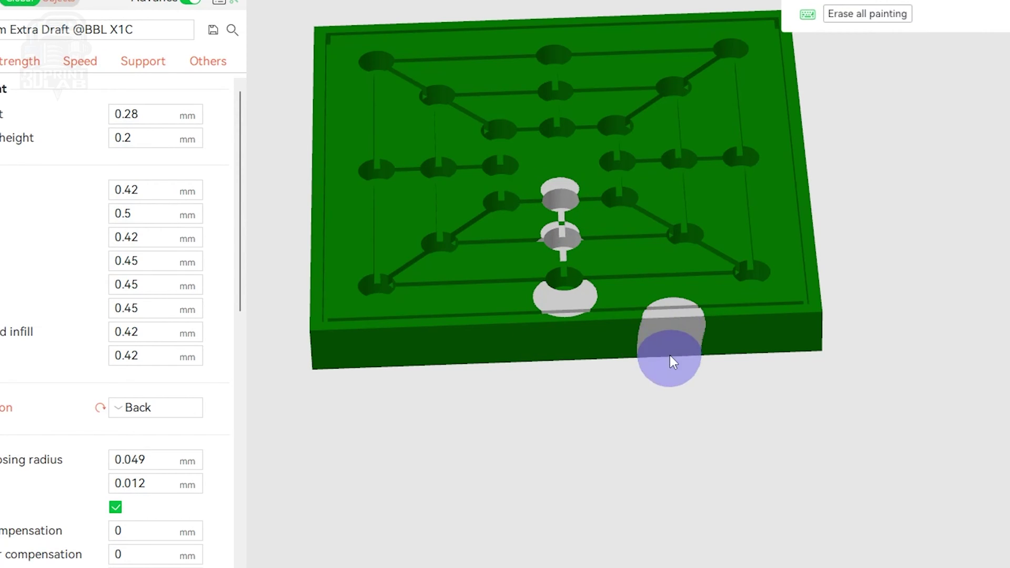
key("Escape")
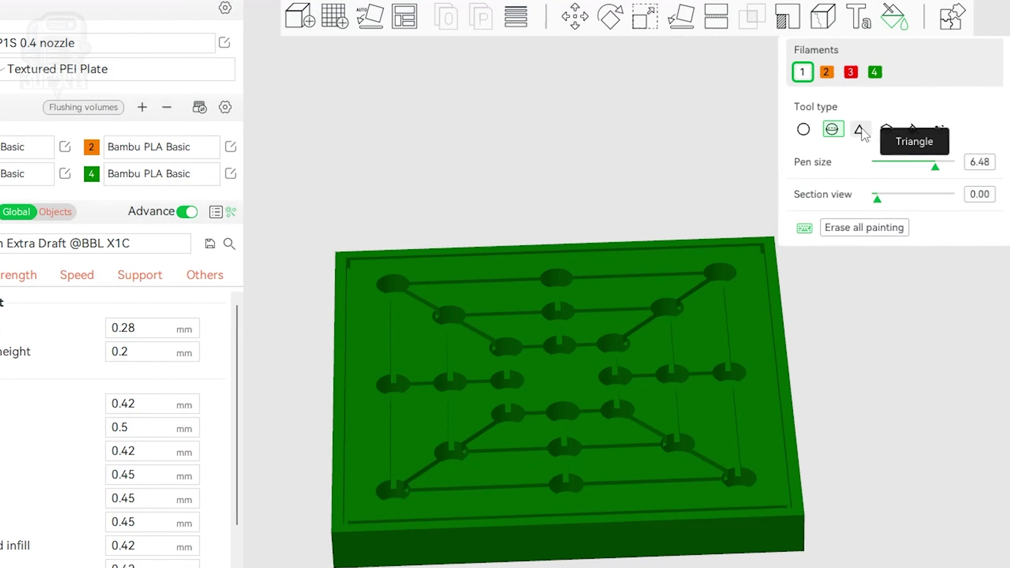
Step: With the Triangle tool, paint a thin front-edge triangle in wireframe view, then erase all painting
left_click(860, 130)
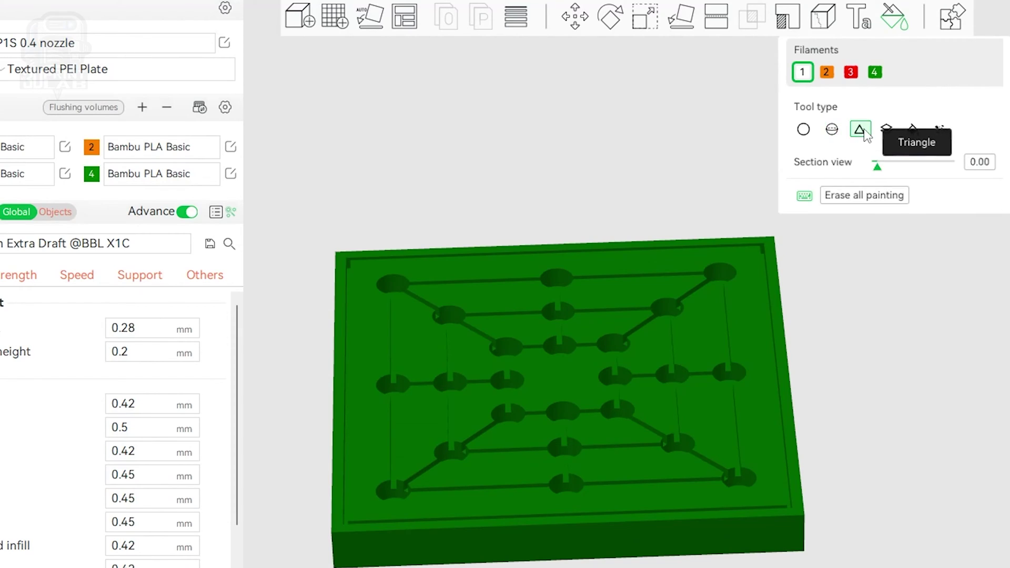
mouse_move(802, 197)
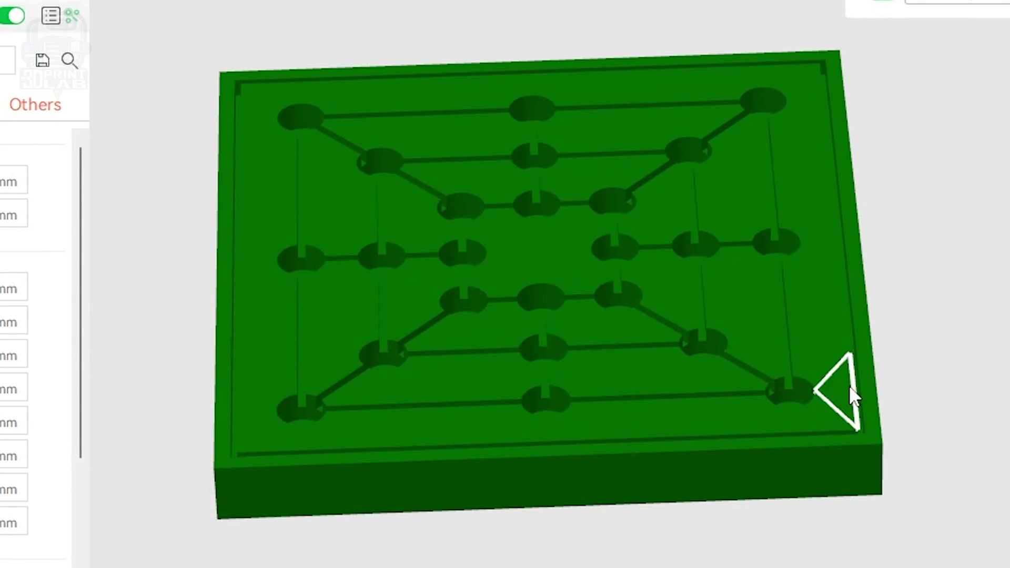
left_click(718, 428)
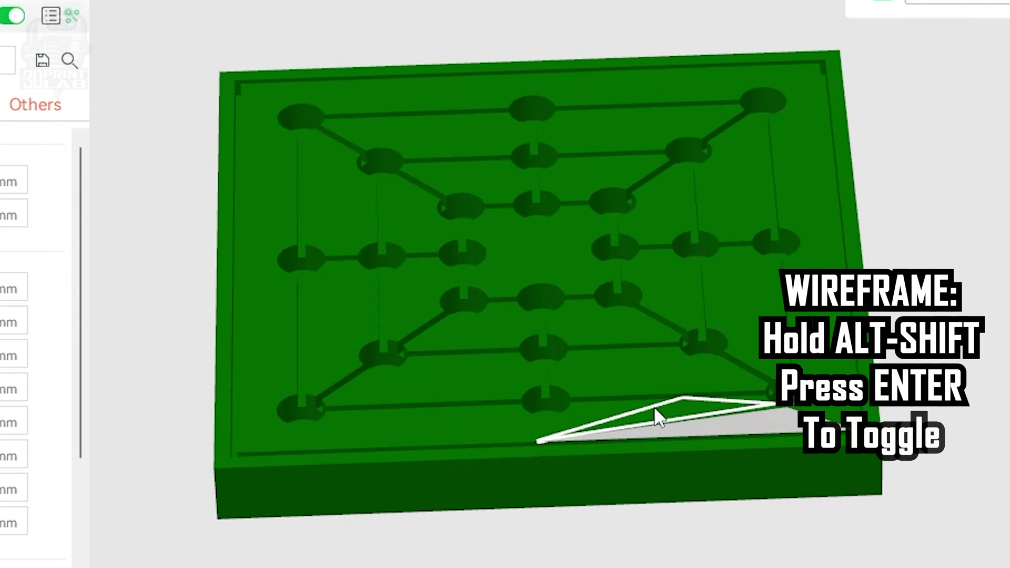
key("alt+shift+Return")
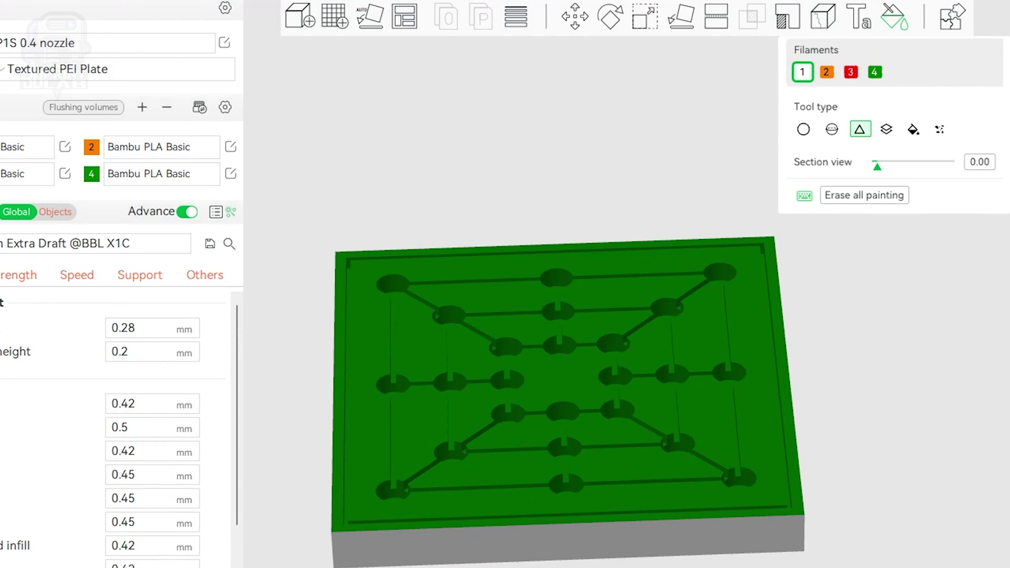
left_click(859, 196)
Step: Test-paint several triangles along the board's front edge in white, red and orange
scroll(576, 427, "up", 5)
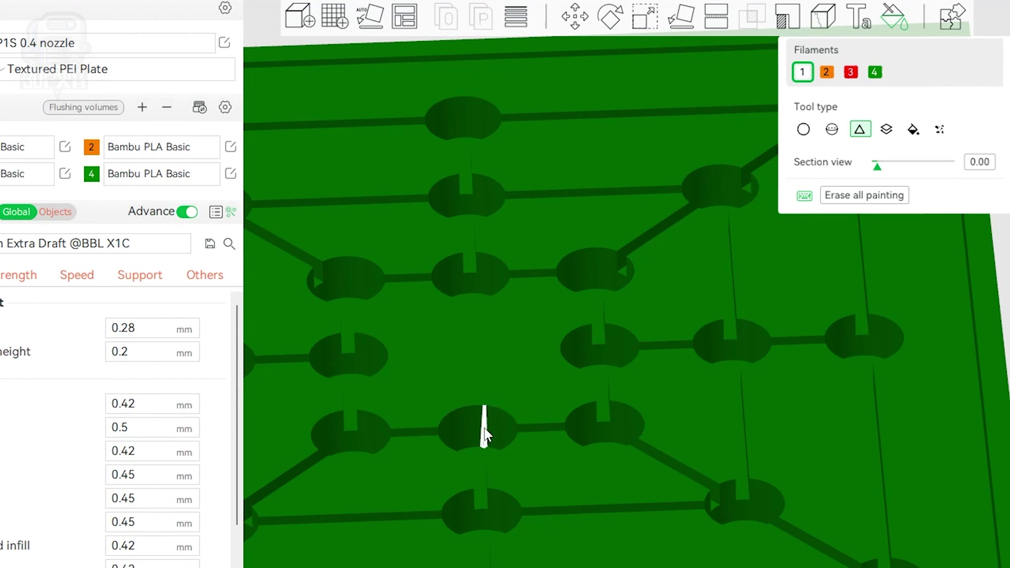
scroll(485, 430, "down", 6)
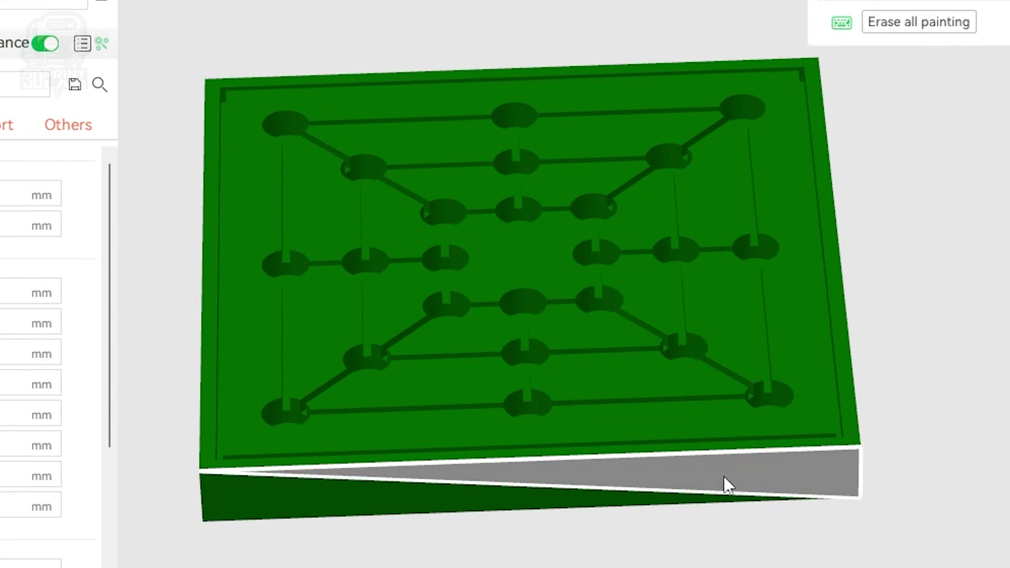
left_click(361, 501)
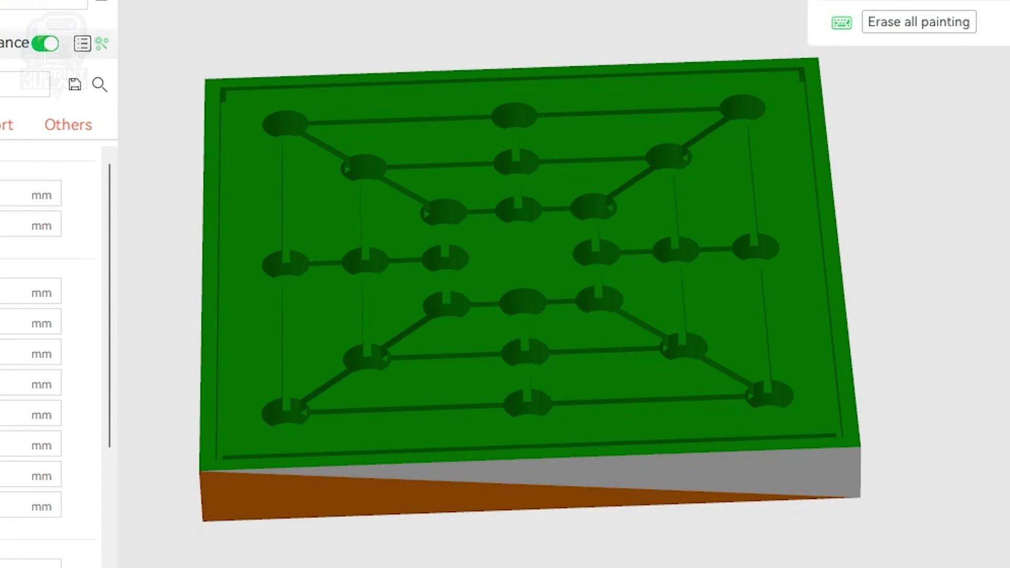
left_click(681, 428)
left_click(649, 413)
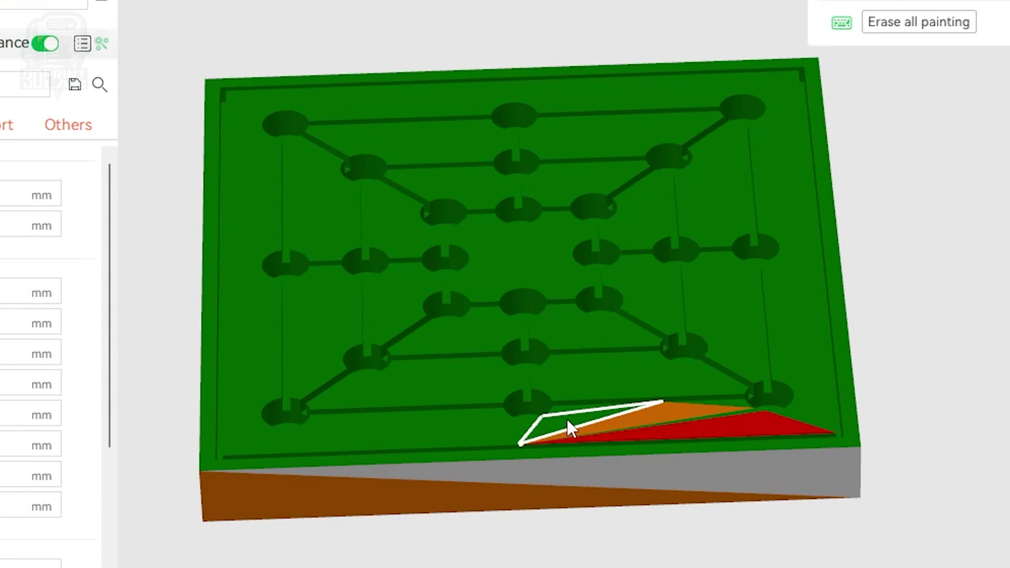
left_click(571, 427)
left_click(467, 436)
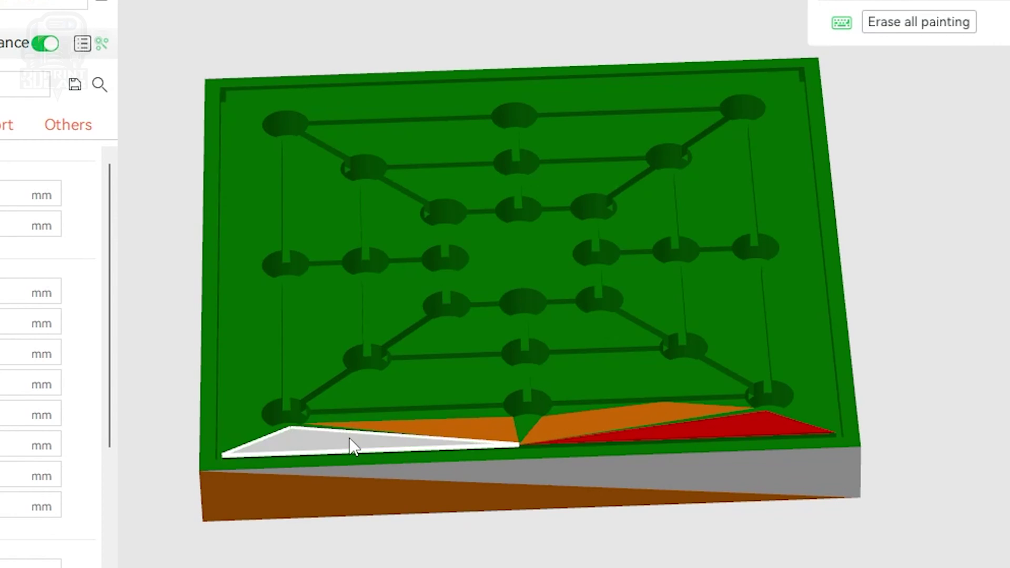
left_click(353, 446)
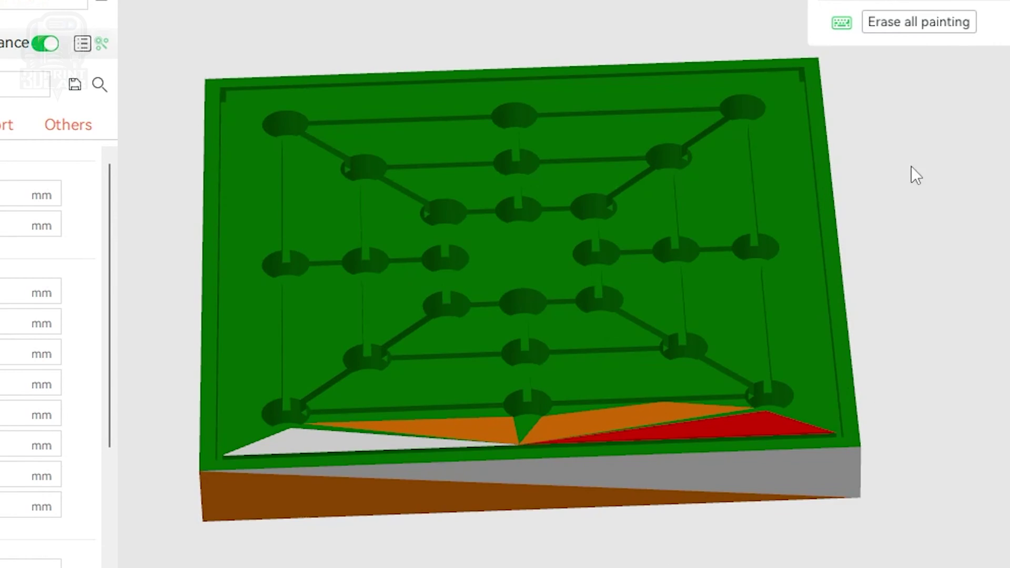
Step: Erase all painting, then paint the front edge, left edge and front side grey
left_click(878, 22)
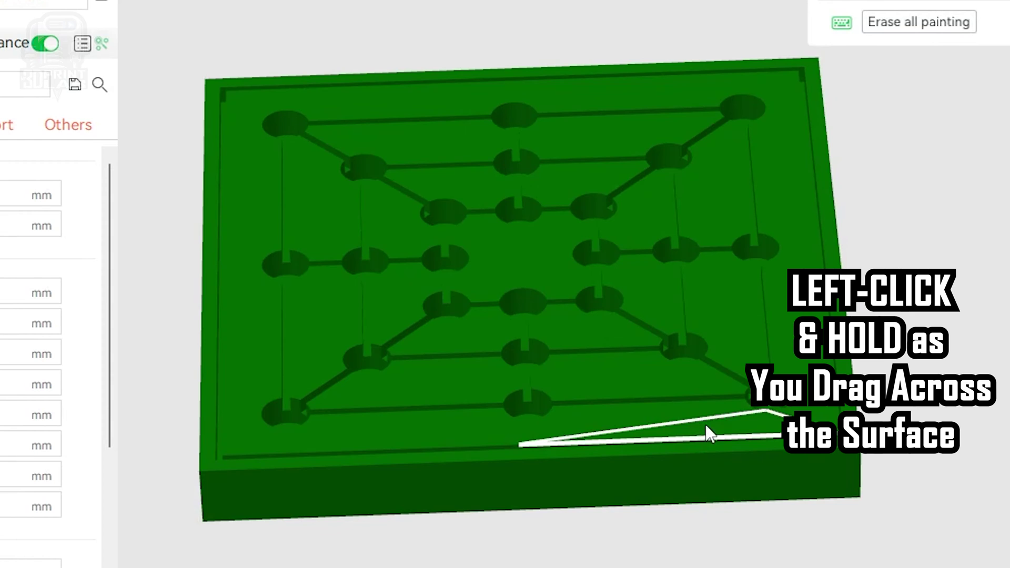
mouse_move(706, 426)
left_mouse_down()
mouse_move(621, 412)
mouse_move(293, 446)
mouse_move(265, 424)
mouse_move(261, 390)
left_mouse_up()
mouse_move(266, 337)
left_mouse_down()
mouse_move(238, 411)
mouse_move(315, 467)
mouse_move(647, 522)
left_mouse_up()
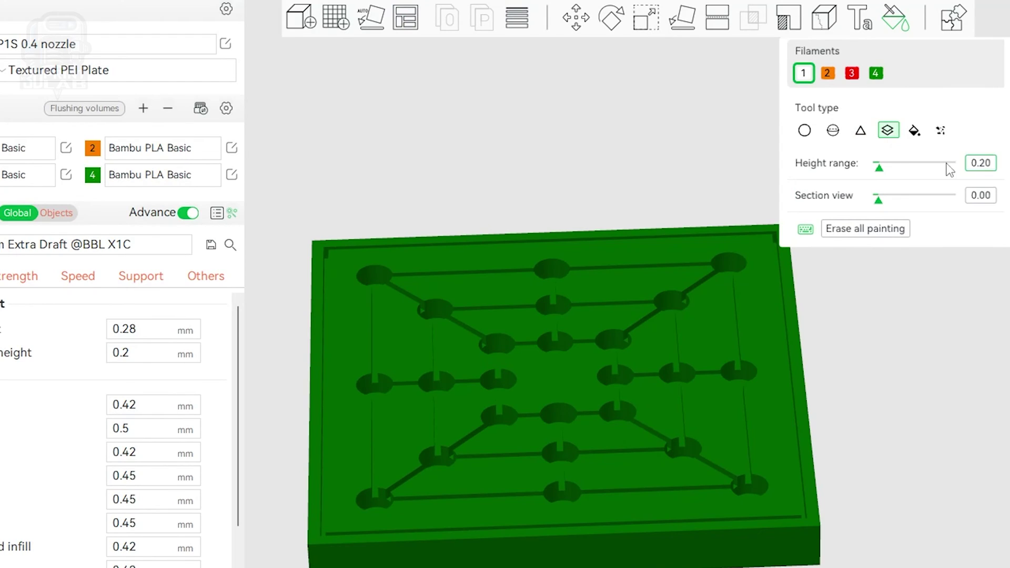
Step: Undo the last paint on the top layers and orbit to a low view of the board
scroll(700, 490, "up", 3)
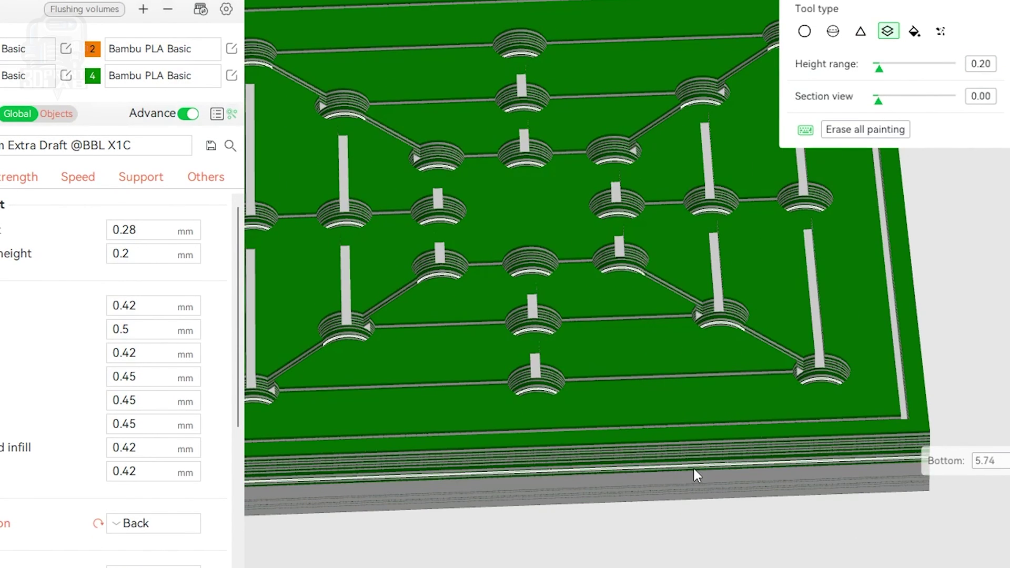
key("ctrl+z")
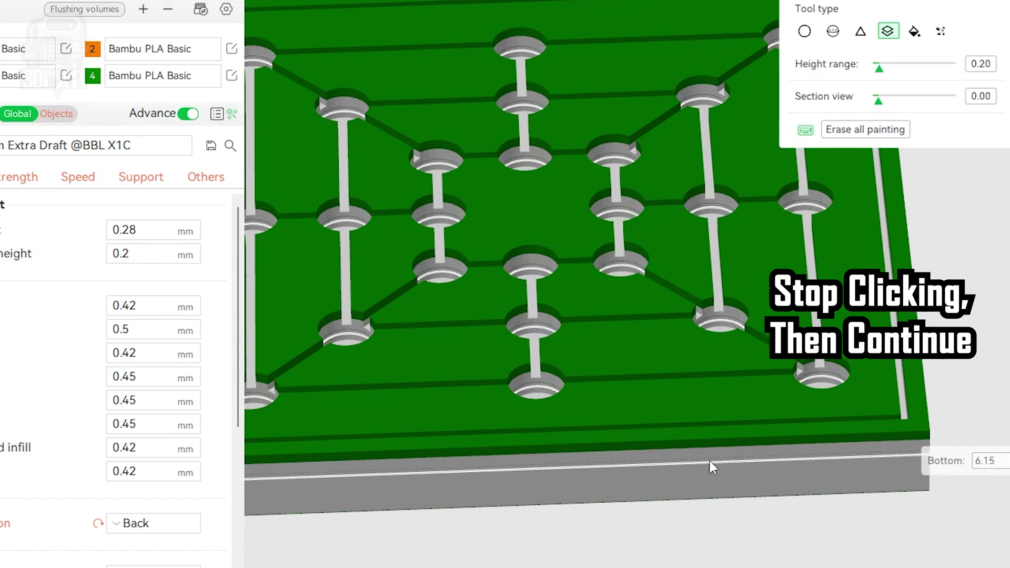
scroll(683, 470, "up", 10)
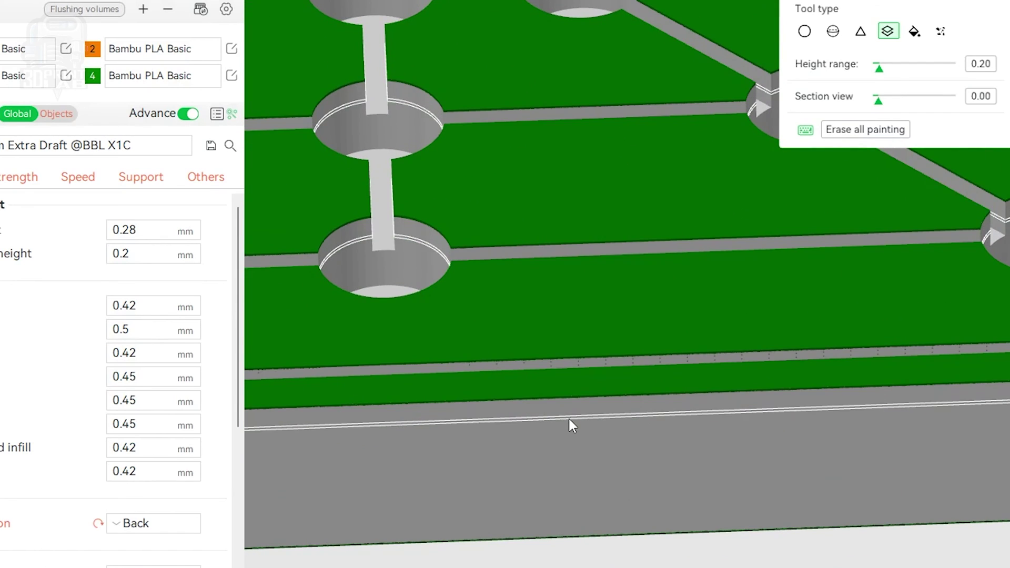
scroll(578, 477, "down", 10)
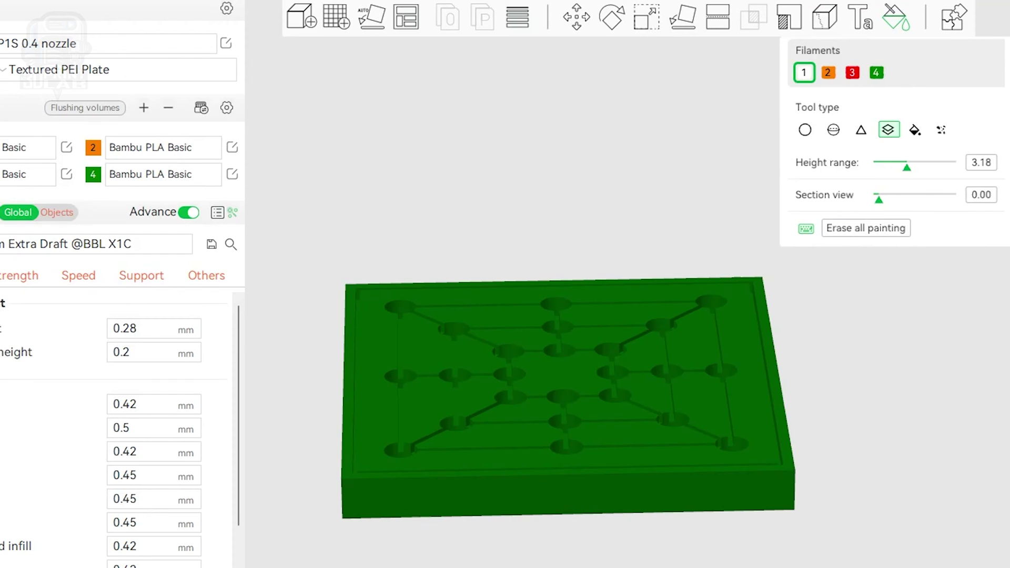
left_click_drag(895, 368, 891, 567)
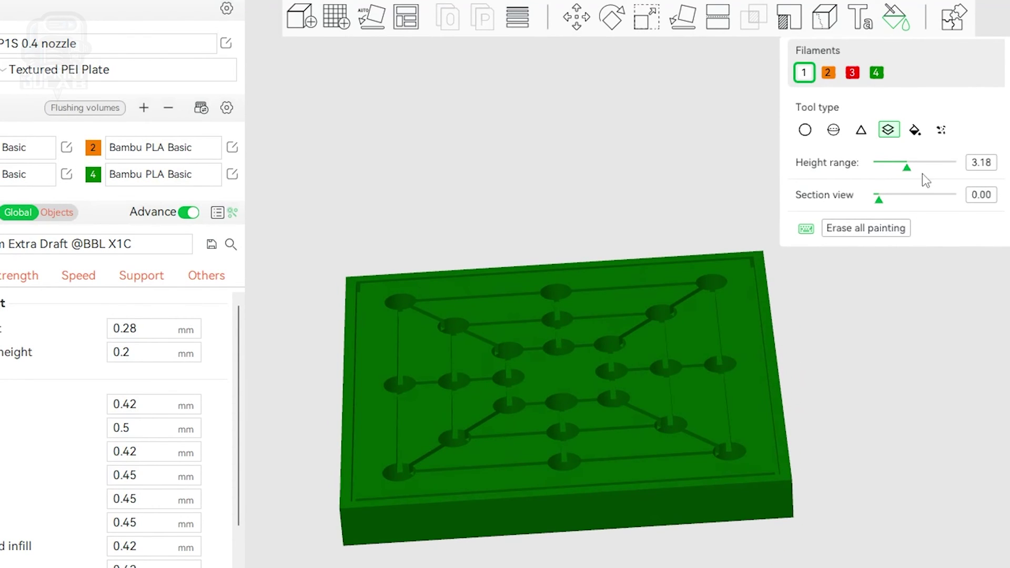
Step: Widen the height range to 2.66 and paint a band from the board's top down its front edge
mouse_move(908, 166)
left_mouse_down()
mouse_move(889, 176)
mouse_move(918, 182)
left_mouse_up()
scroll(555, 560, "up", 6)
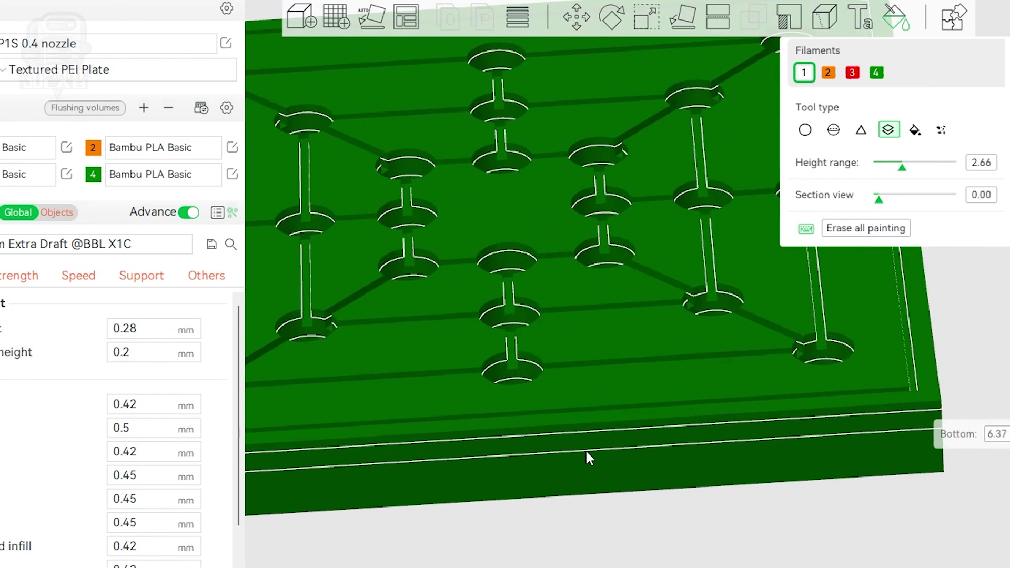
left_click(586, 448)
left_click_drag(586, 472, 588, 489)
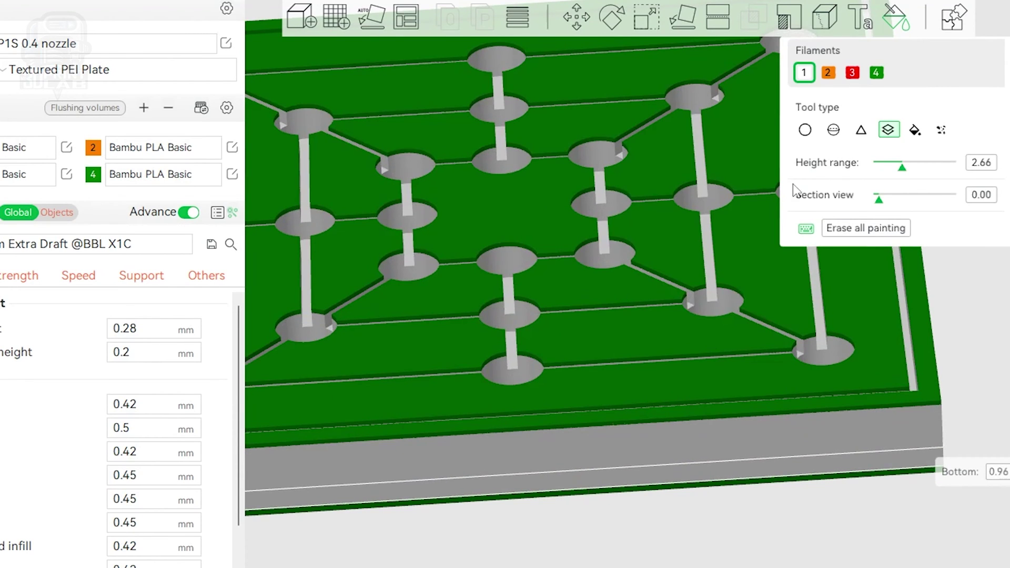
Step: Leave painting and step the sliced preview down from layer 37 to 30
key("Escape")
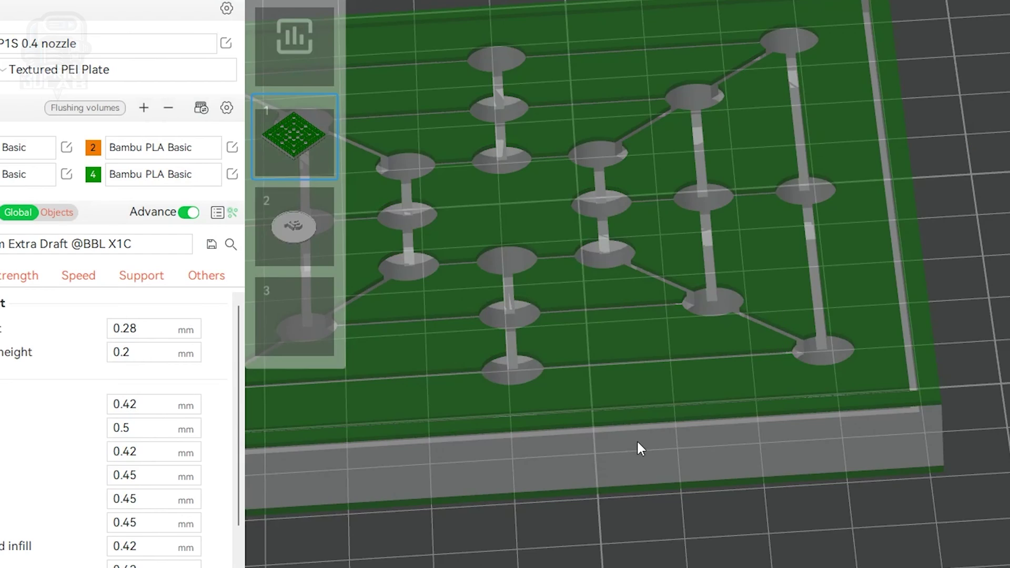
scroll(633, 443, "down", 3)
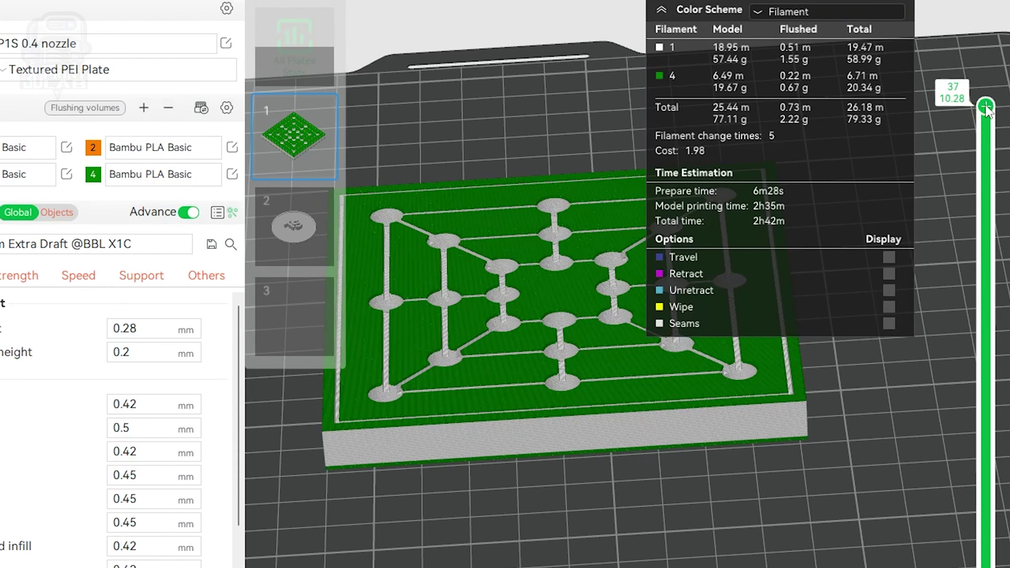
left_click_drag(987, 125, 967, 567)
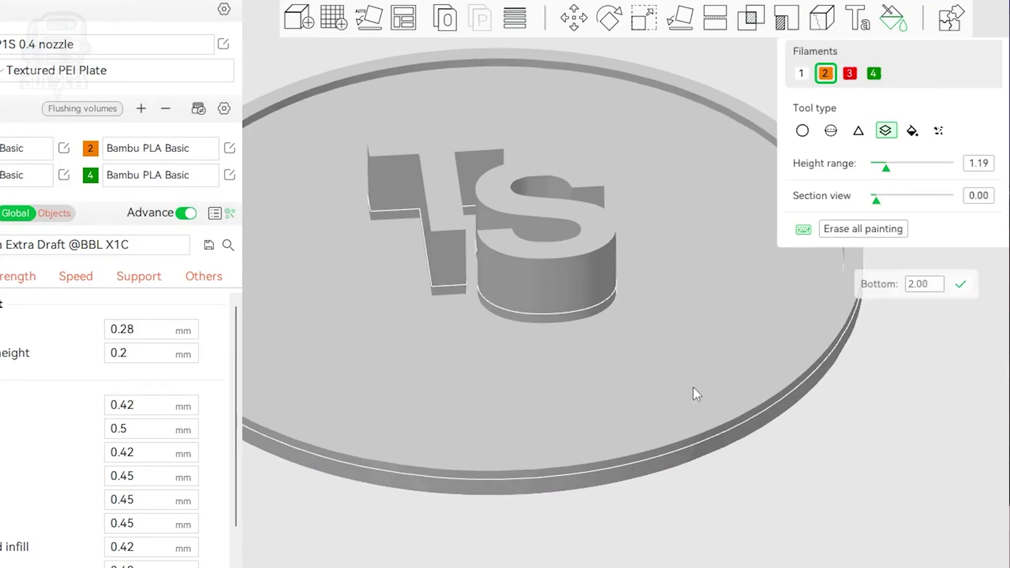
scroll(830, 458, "up", 3)
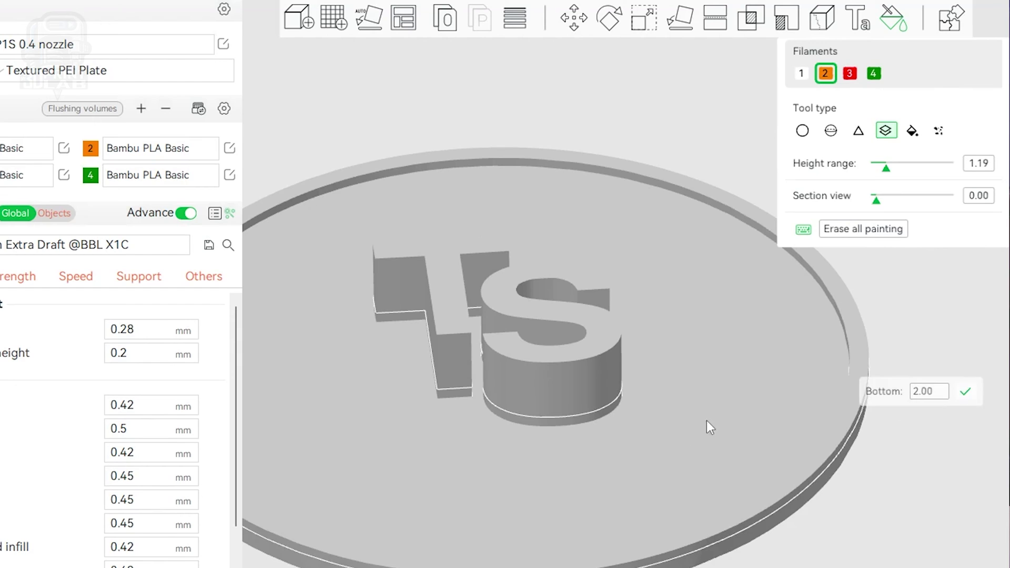
Step: Switch to filament 3 and paint the lid's edge and top face red
key("3")
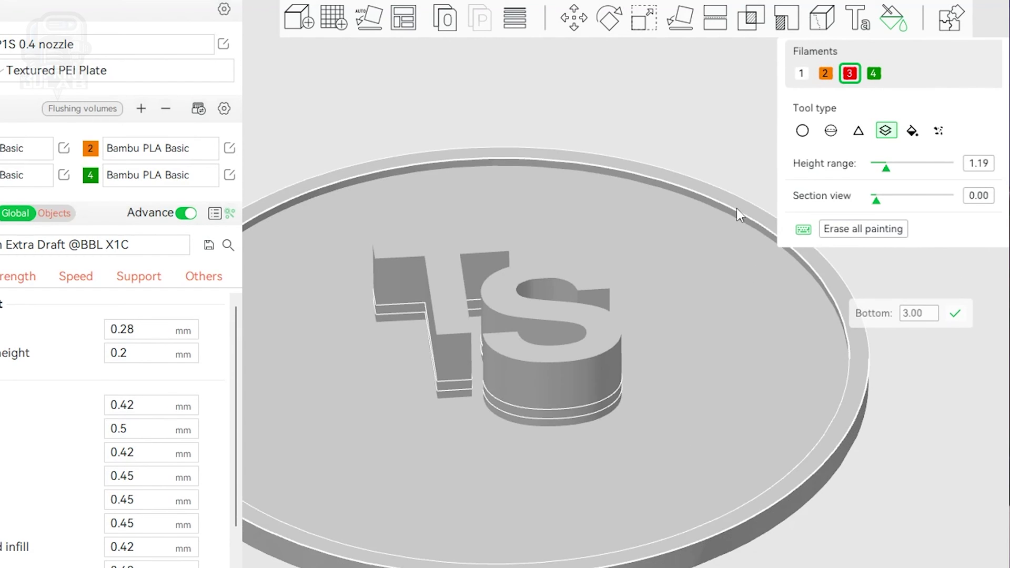
middle_click_drag(666, 547, 649, 436)
scroll(649, 436, "up", 4)
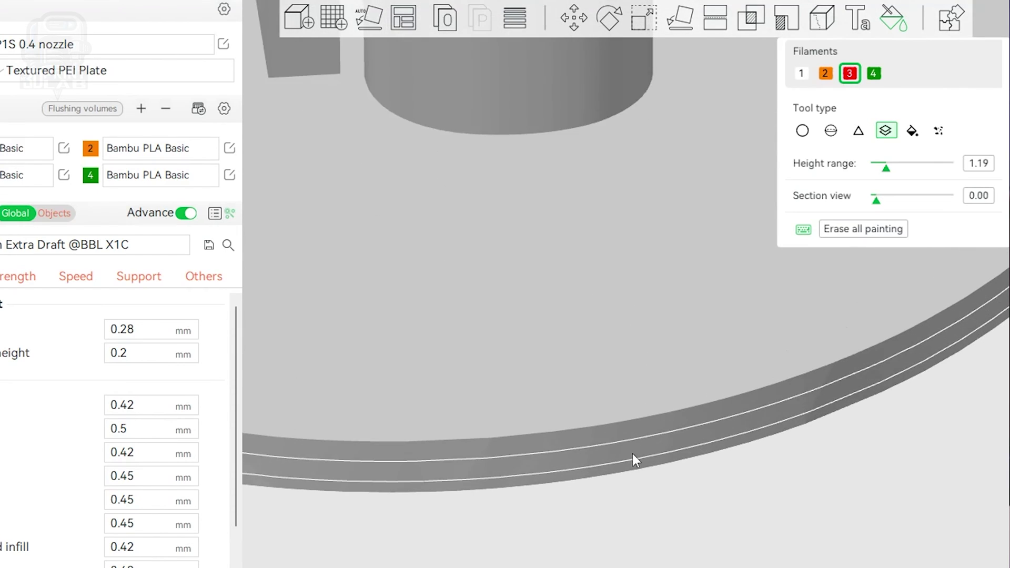
mouse_move(634, 467)
left_mouse_down()
mouse_move(634, 435)
mouse_move(646, 473)
left_mouse_up()
Step: Switch to filament 2 and paint the raised TS letters orange
key("2")
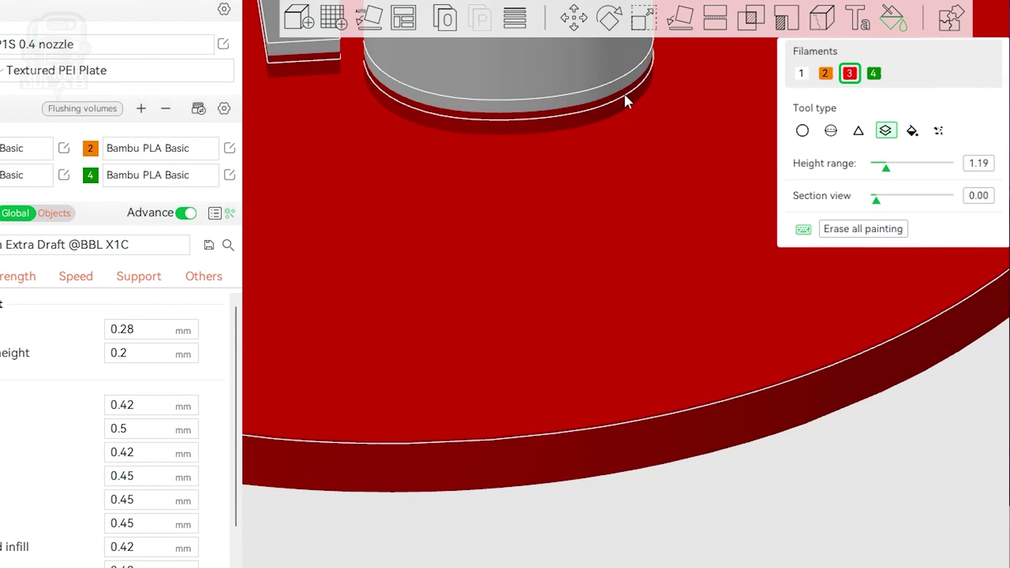
scroll(574, 126, "down", 5)
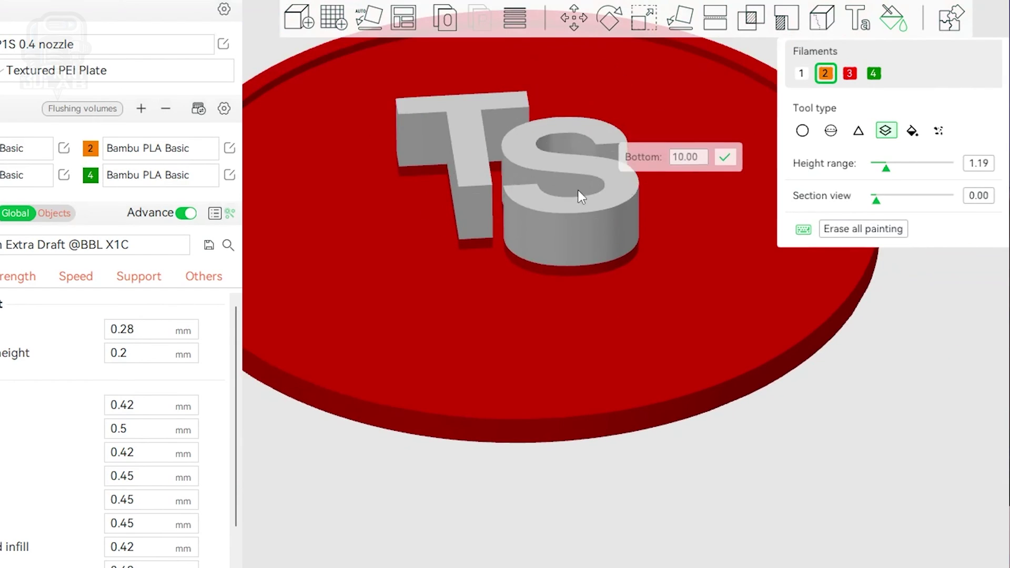
left_click_drag(576, 248, 577, 194)
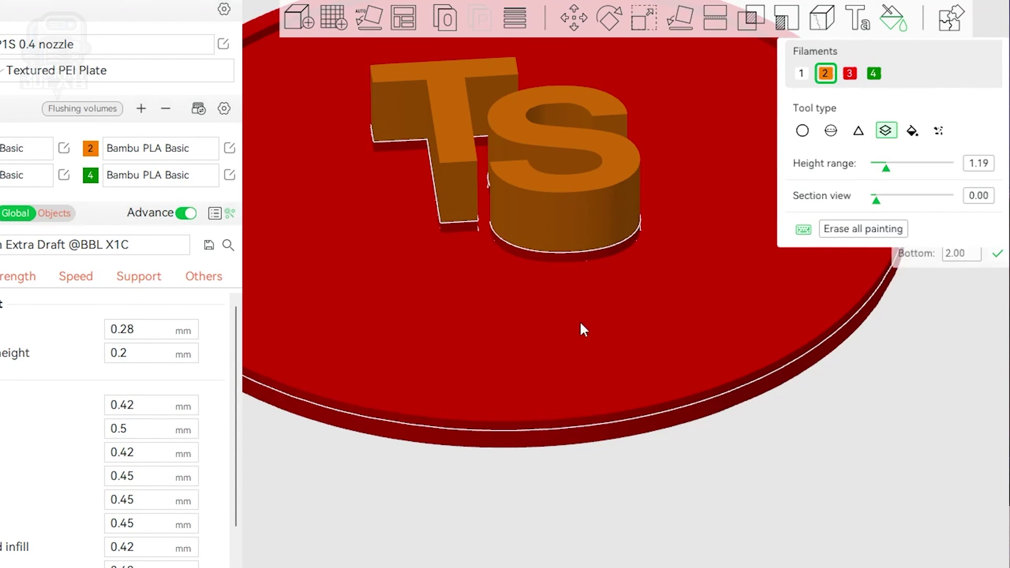
scroll(587, 337, "up", 3)
Step: Narrow the height range to 0.32 and paint the plate's top surface grey with filament 1
left_click_drag(878, 163, 878, 167)
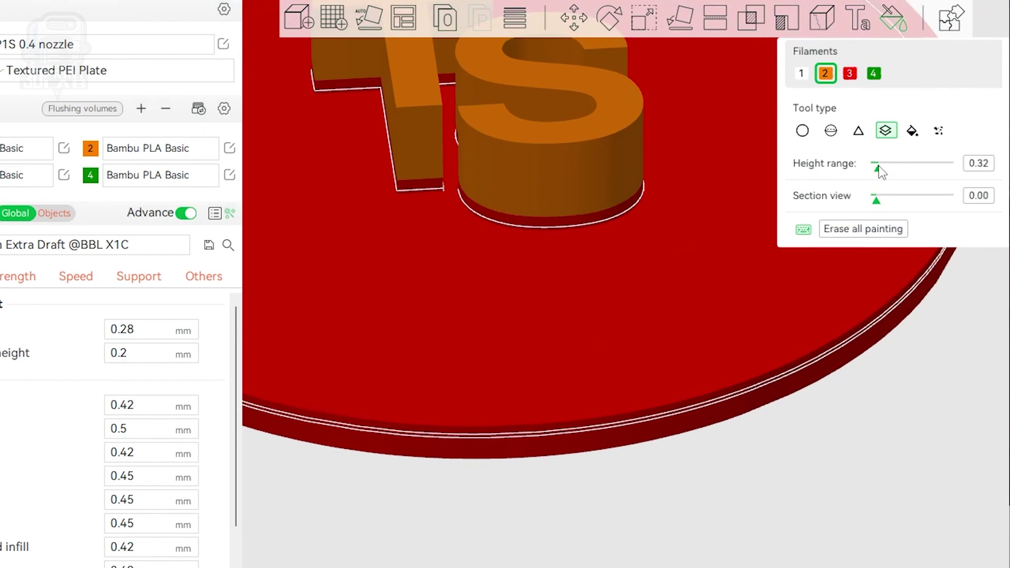
left_click_drag(794, 566, 681, 423)
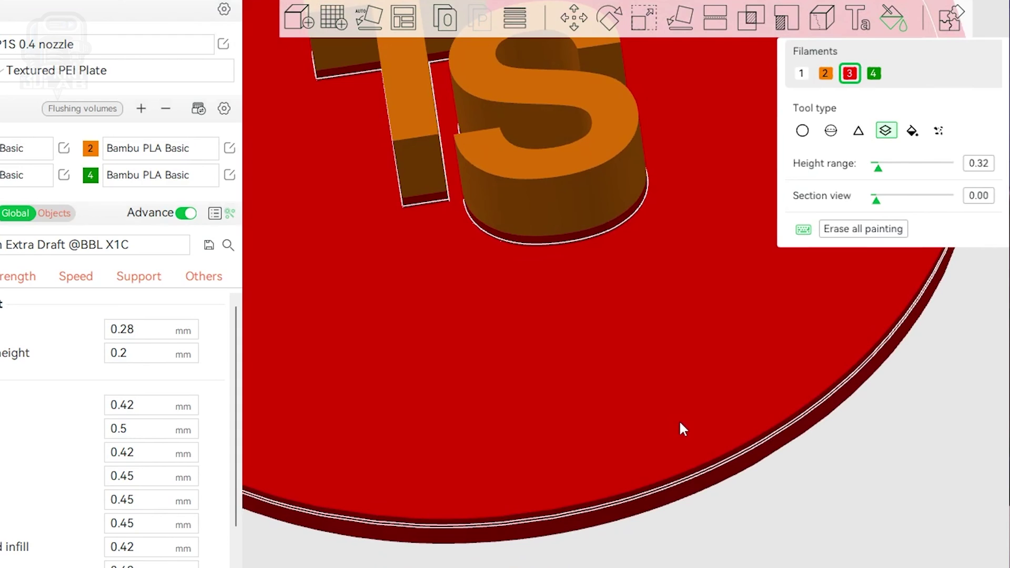
left_click(801, 73)
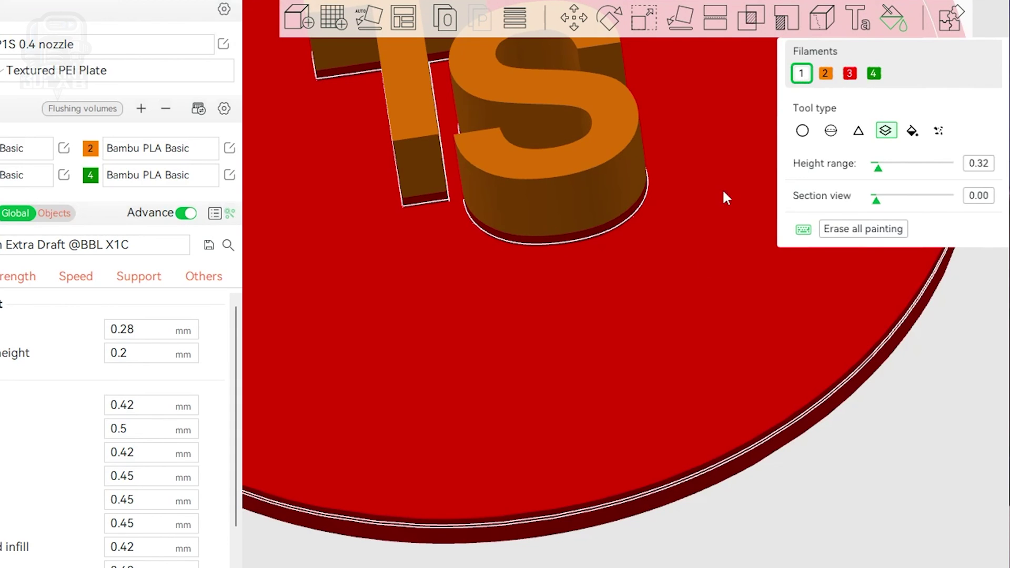
scroll(611, 366, "down", 5)
left_click(618, 378)
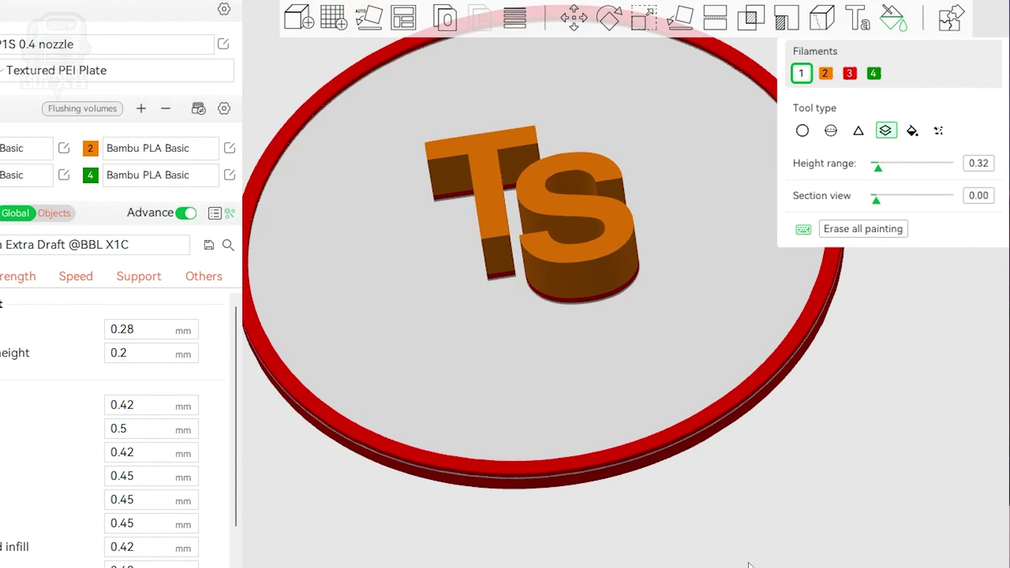
Step: Inspect the grey top and the TS letters from a low side view, then choose the Fill tool
left_click_drag(618, 377, 715, 528)
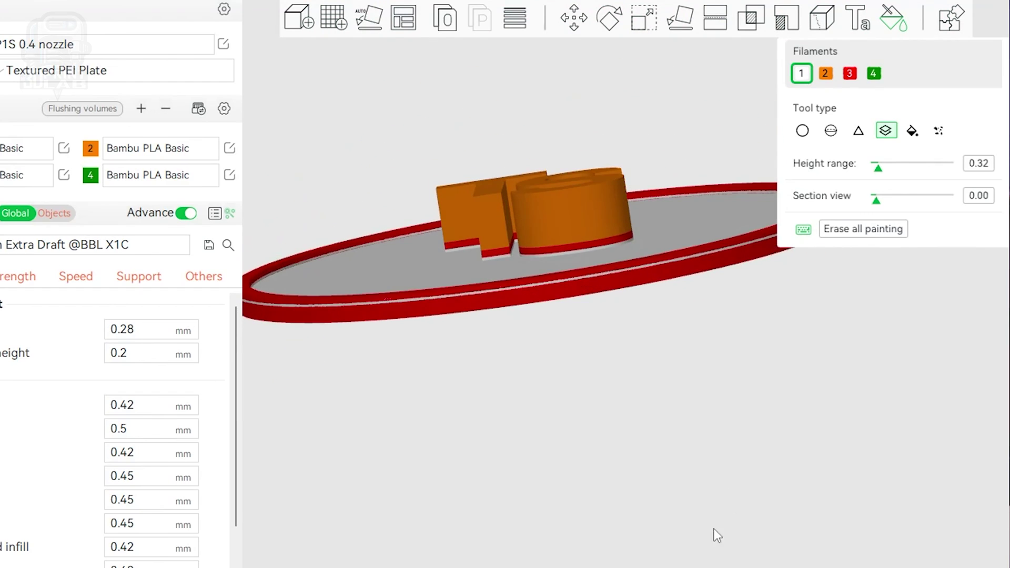
scroll(625, 280, "up", 3)
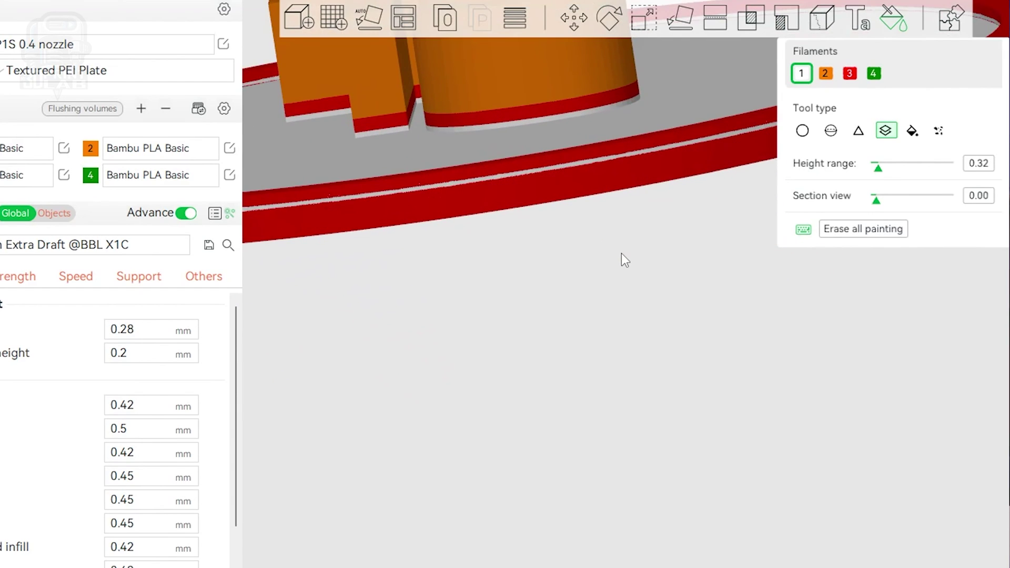
scroll(624, 263, "down", 4)
left_click_drag(684, 366, 684, 399)
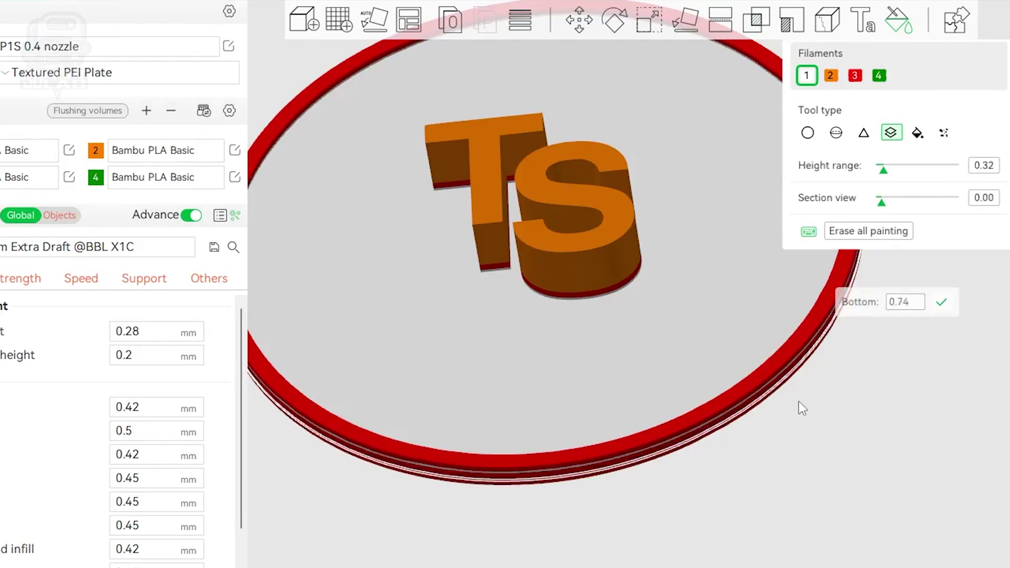
left_click(920, 133)
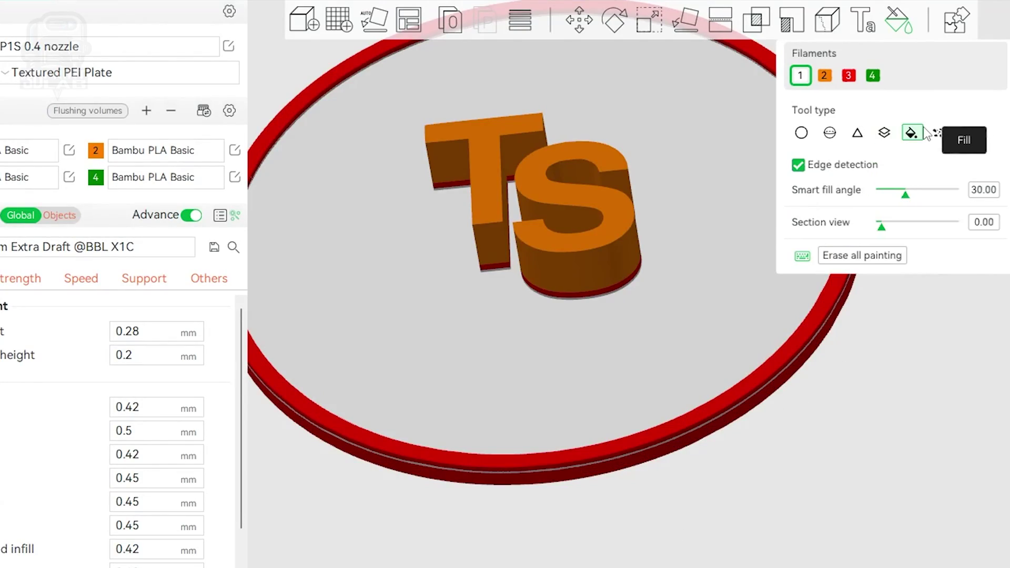
Step: Fill the plate's top surface green with filament 4
left_click(606, 361)
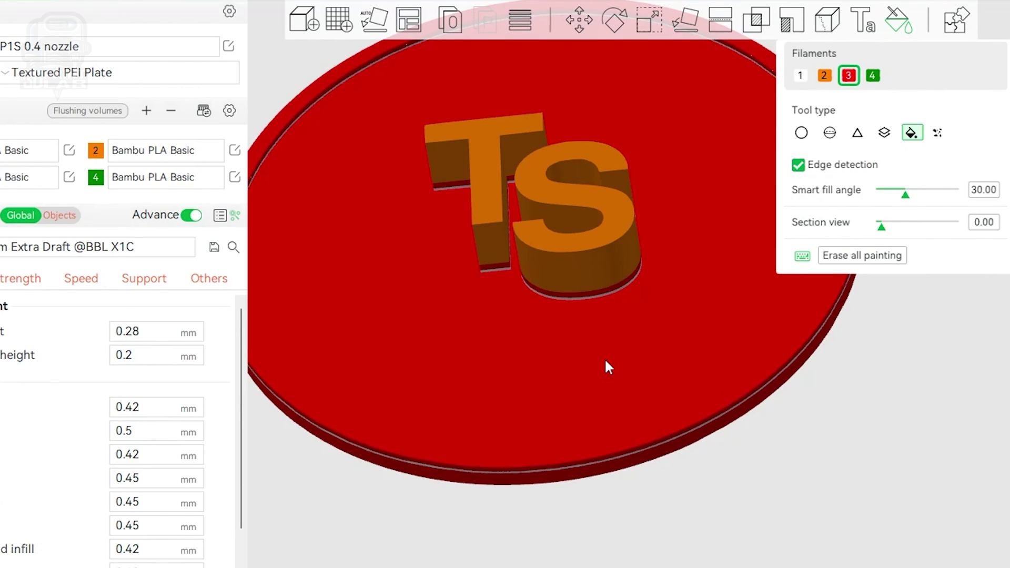
key("4")
left_click(605, 361)
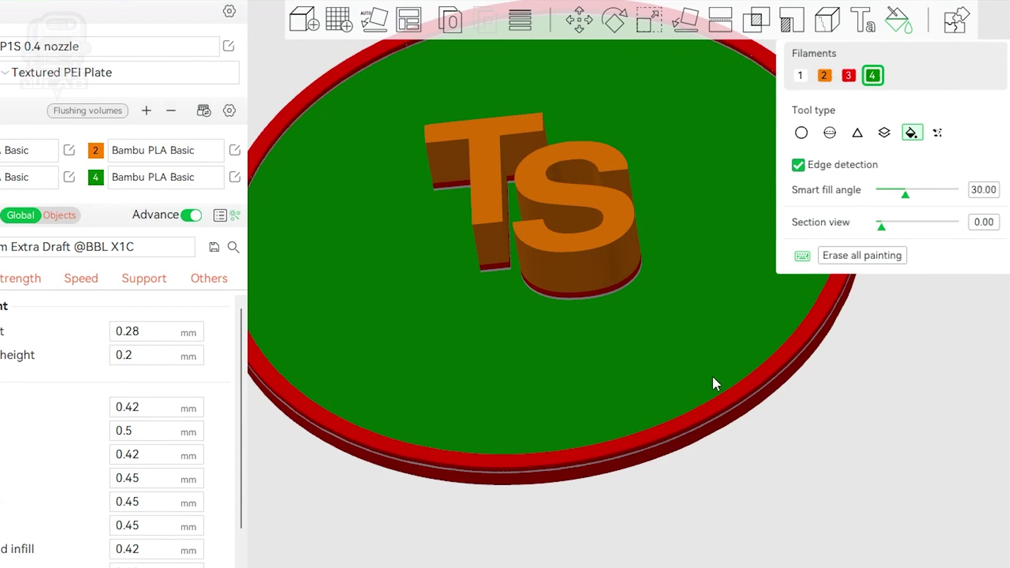
Step: Fill the plate's rim red with filament 3 and turn on edge detection
left_click(785, 384)
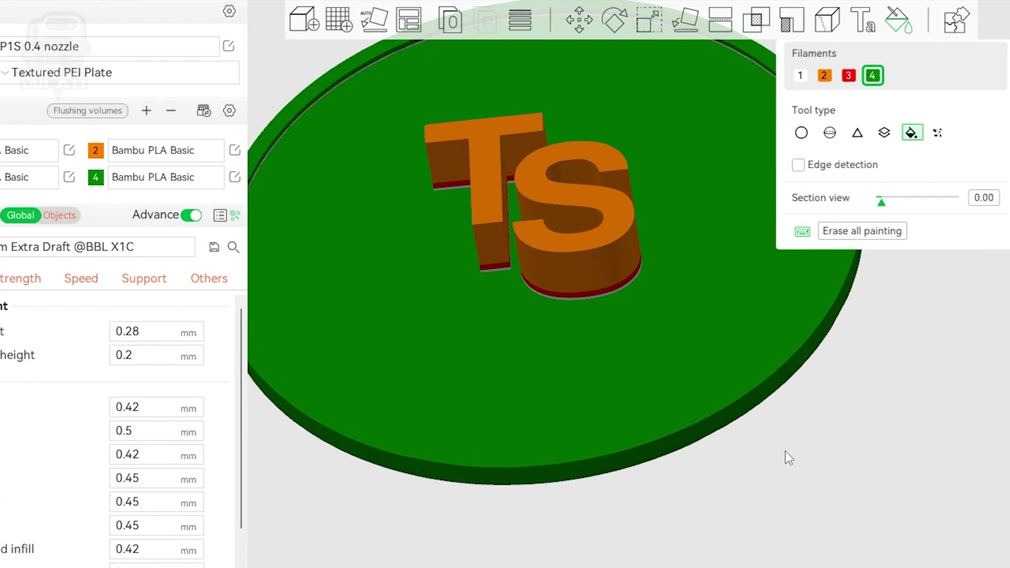
key("3")
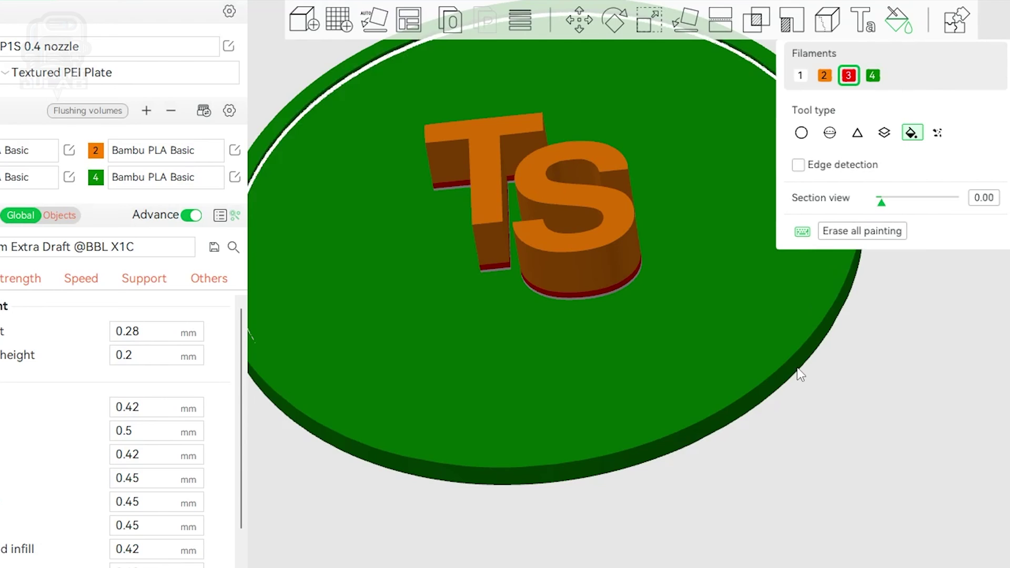
left_click(796, 371)
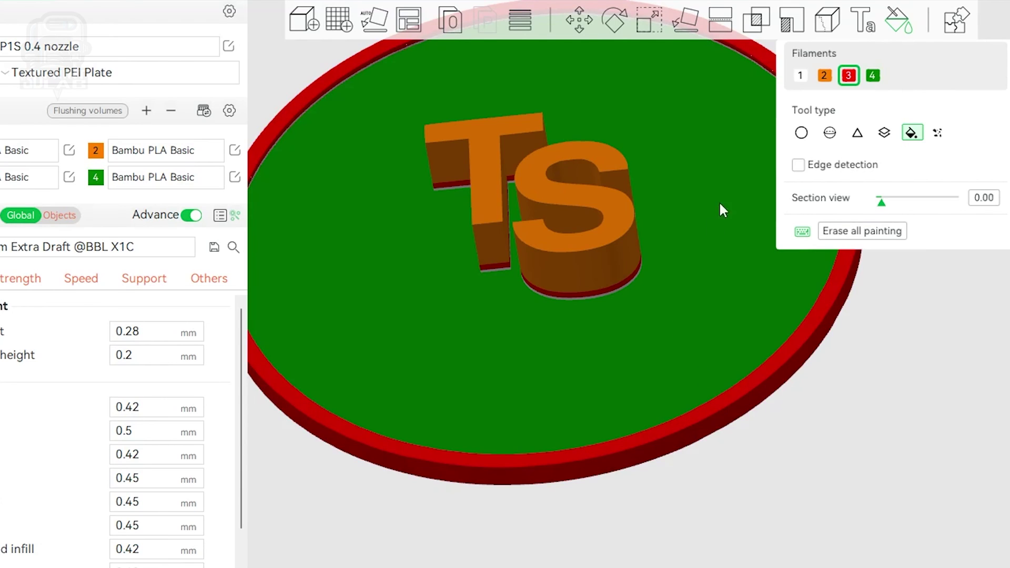
left_click(799, 165)
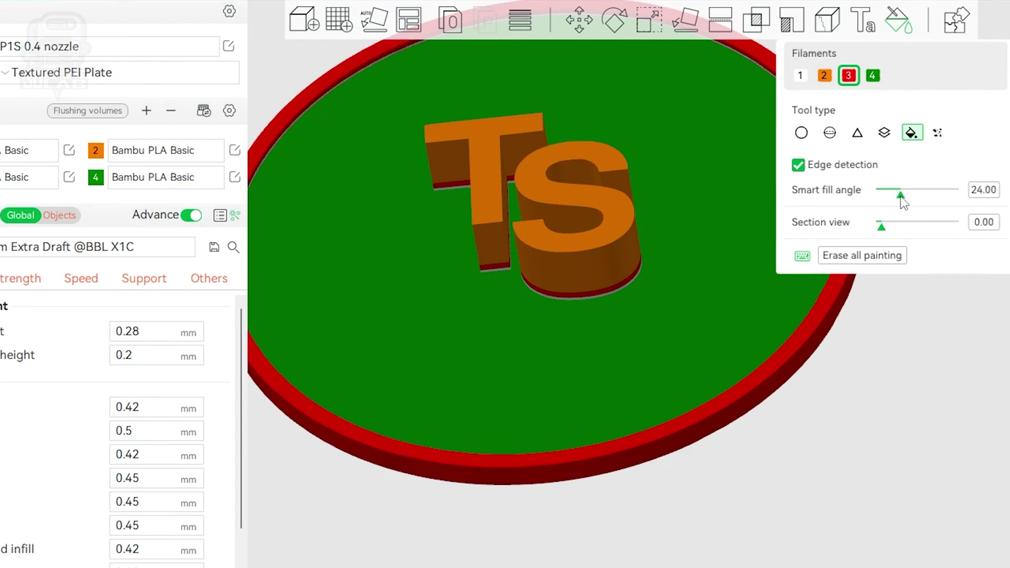
Step: Fill the rim and plate top orange, then fill the rim red again
scroll(758, 377, "down", 3, "alt")
left_click(759, 376)
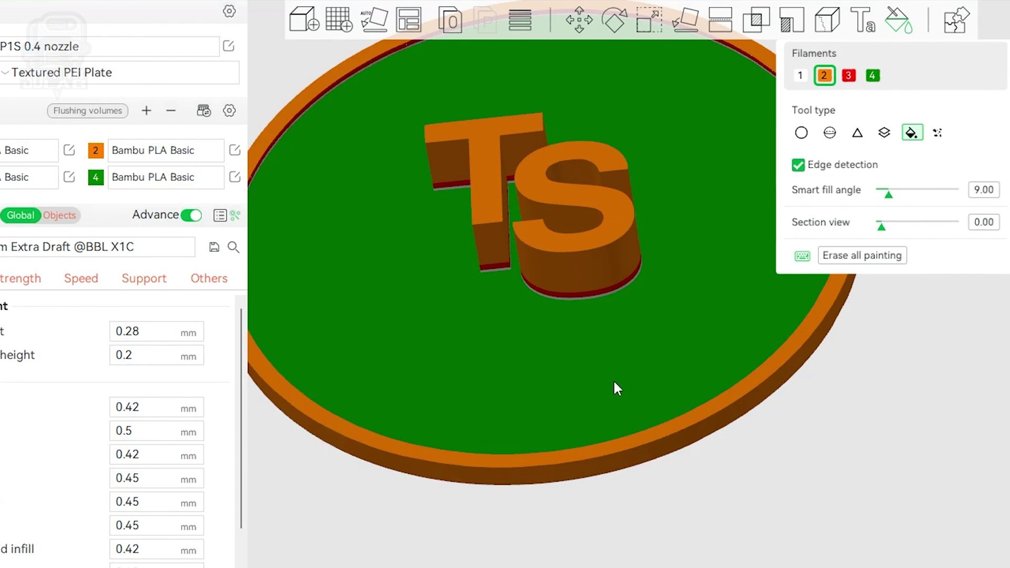
left_click(619, 384)
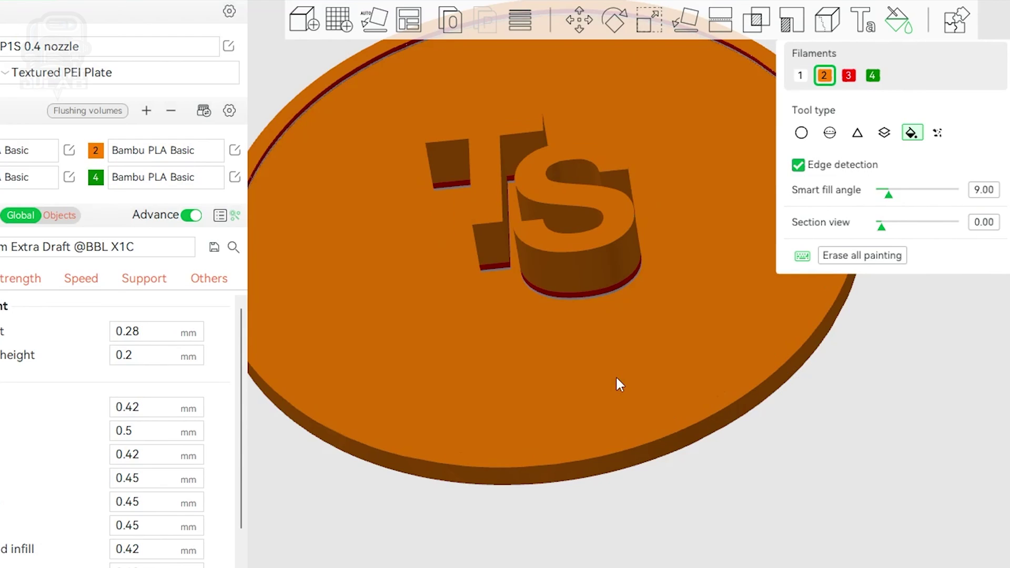
left_click(698, 435)
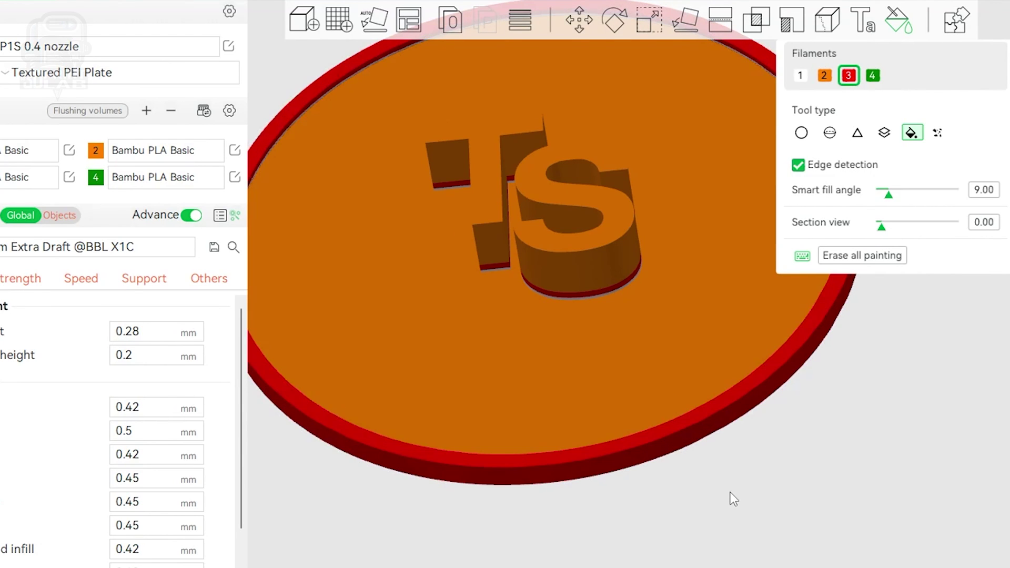
left_click_drag(731, 494, 627, 295)
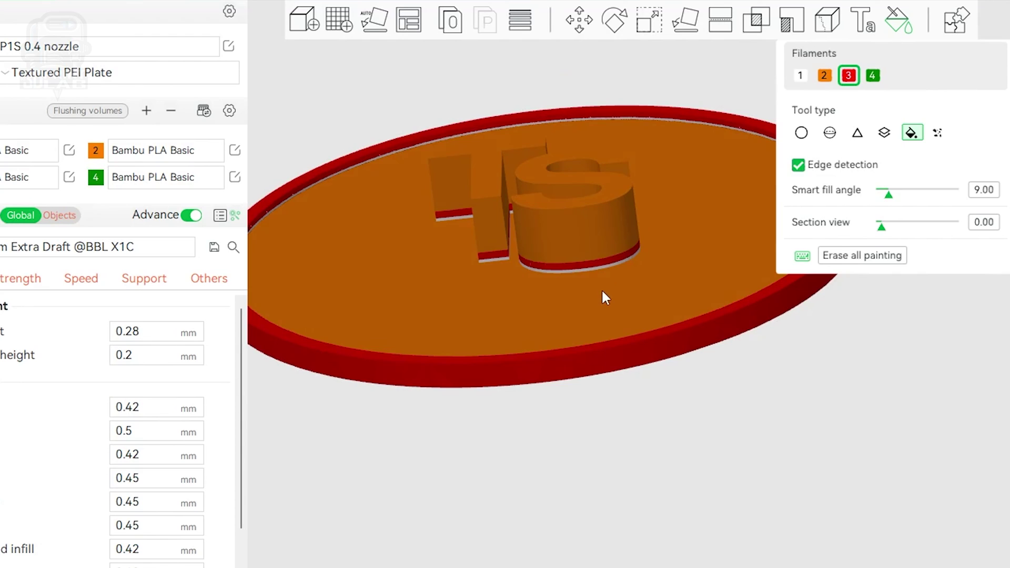
Step: Fill the plate's top surface and the S's top face grey with filament 1
key("1")
left_click(602, 289)
key("2")
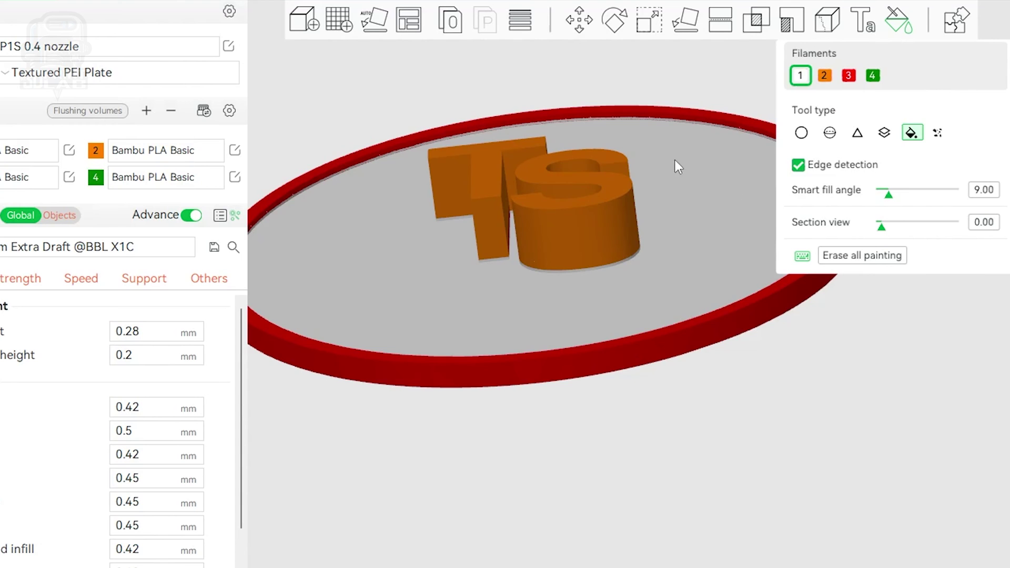
left_click(613, 187)
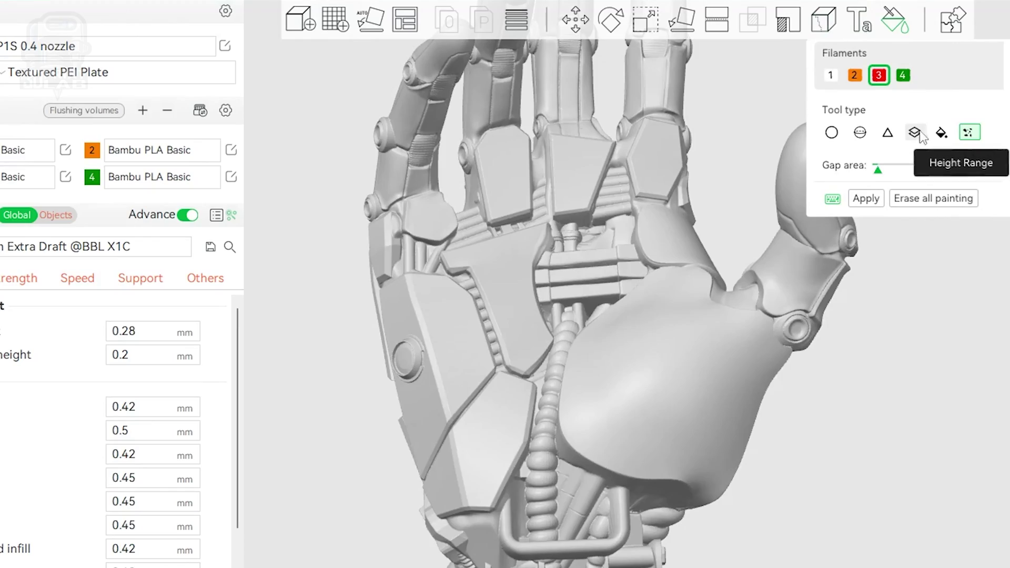
Step: Fill the robot hand's palm red with filament 3 using the Fill tool
left_click(942, 132)
left_click(685, 365)
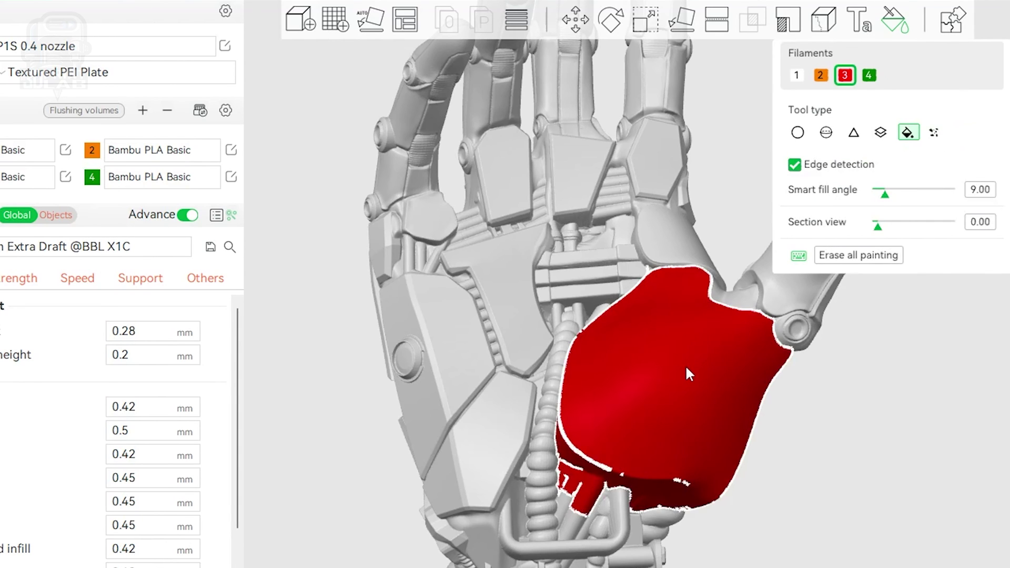
scroll(685, 365, "up", 5)
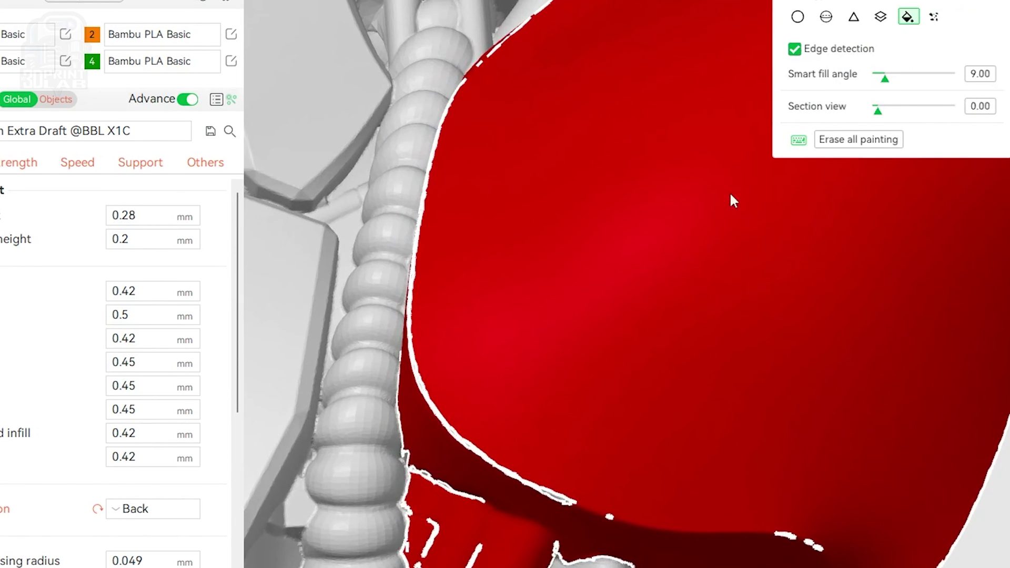
Step: Use Gap Fill with a gap area of 5.00 to close the palm's edge gaps
left_click(934, 19)
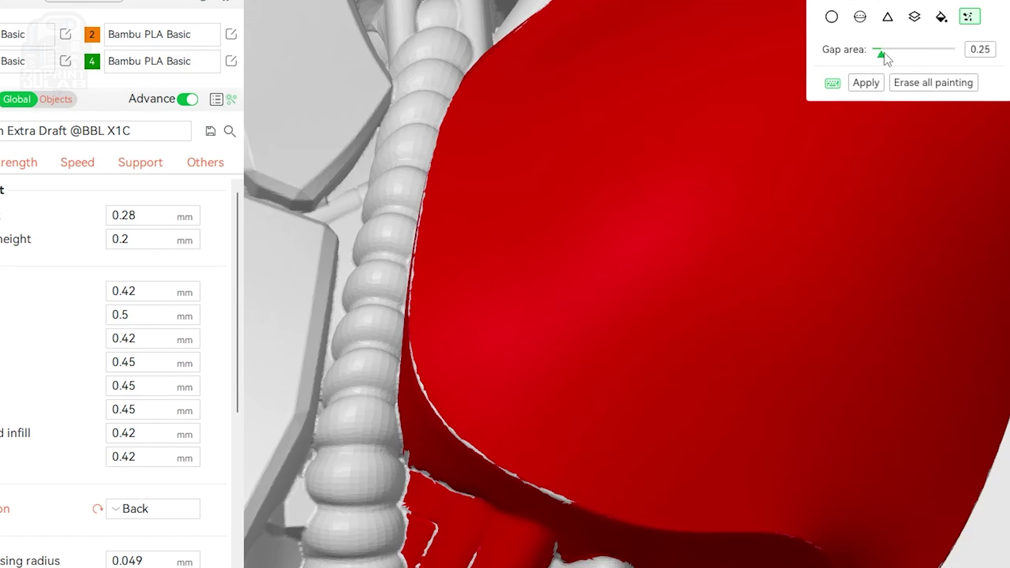
left_click_drag(888, 59, 1006, 55)
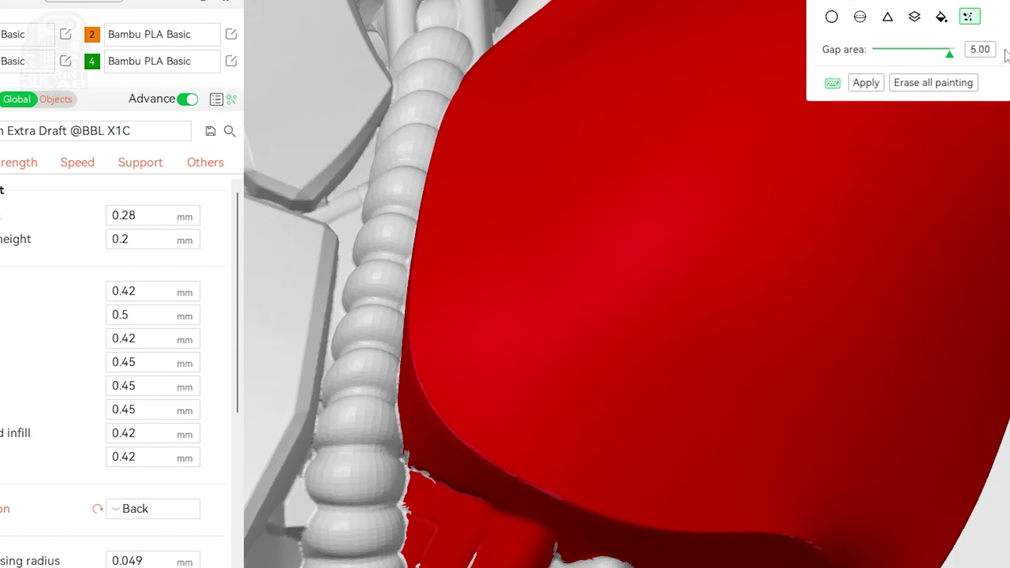
left_click_drag(904, 62, 1009, 63)
scroll(804, 364, "down", 5)
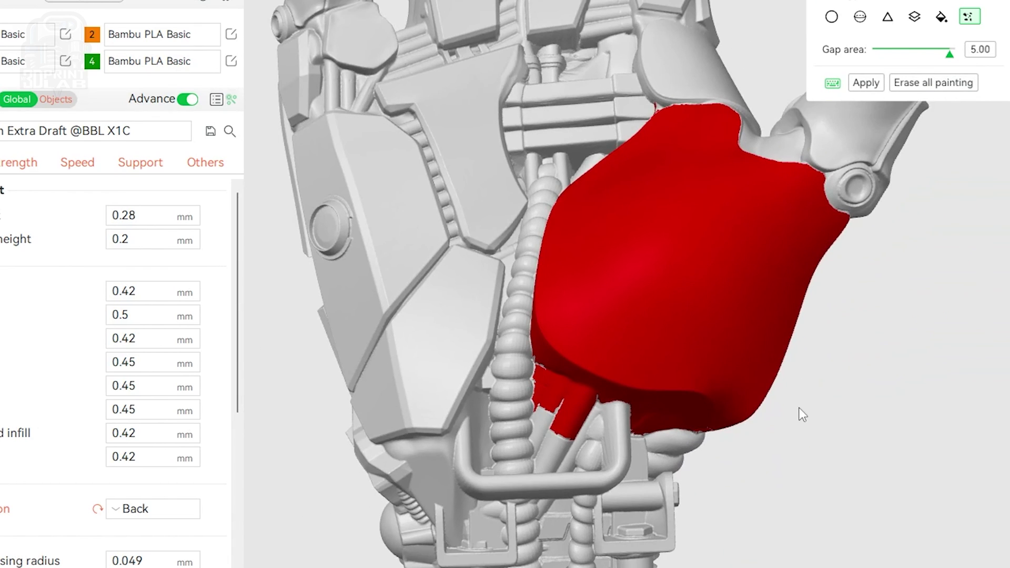
scroll(532, 435, "up", 5)
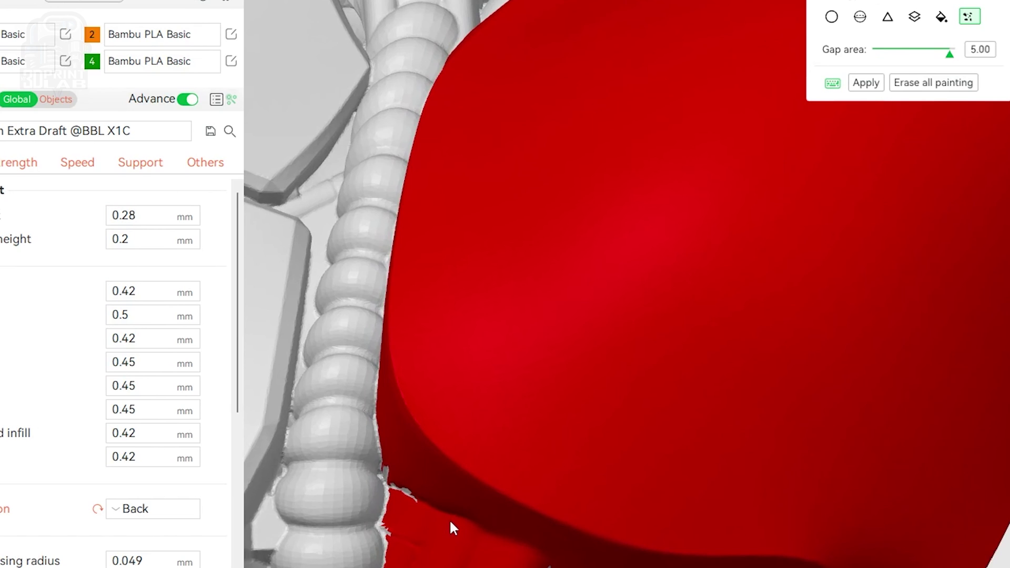
scroll(545, 368, "up", 5)
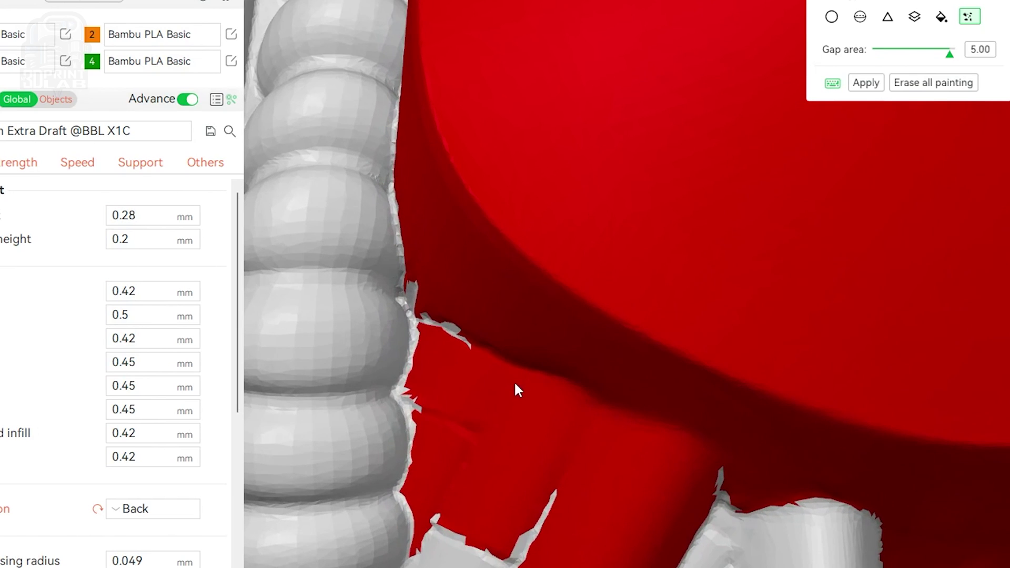
scroll(513, 389, "down", 8)
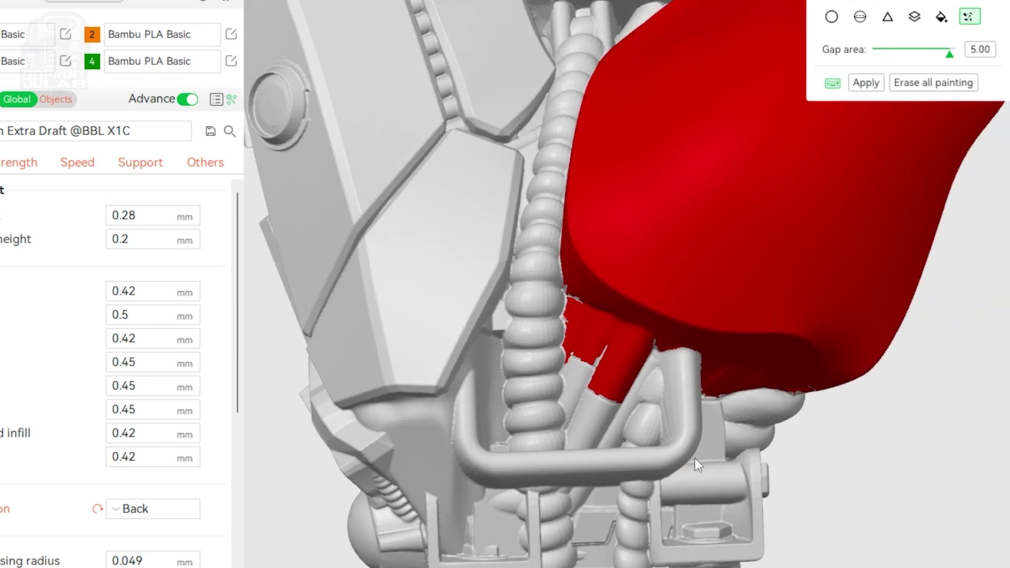